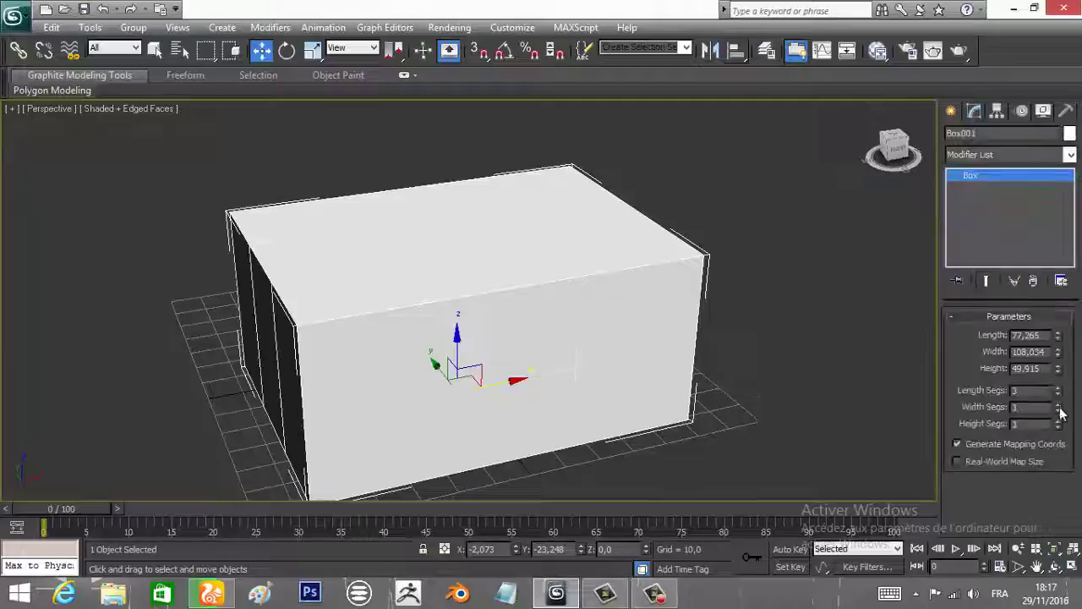
# Convert the box into an editable poly
pyautogui.click(779, 391)
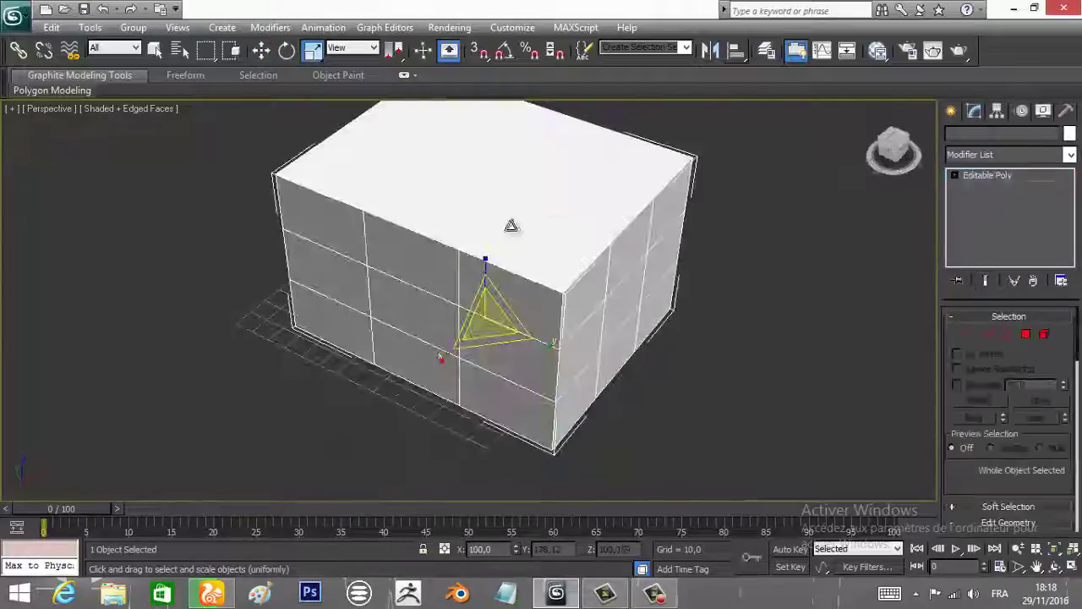
pyautogui.keyDown('alt'); pyautogui.moveTo(463, 146); pyautogui.dragTo(514, 342, button='middle'); pyautogui.keyUp('alt')
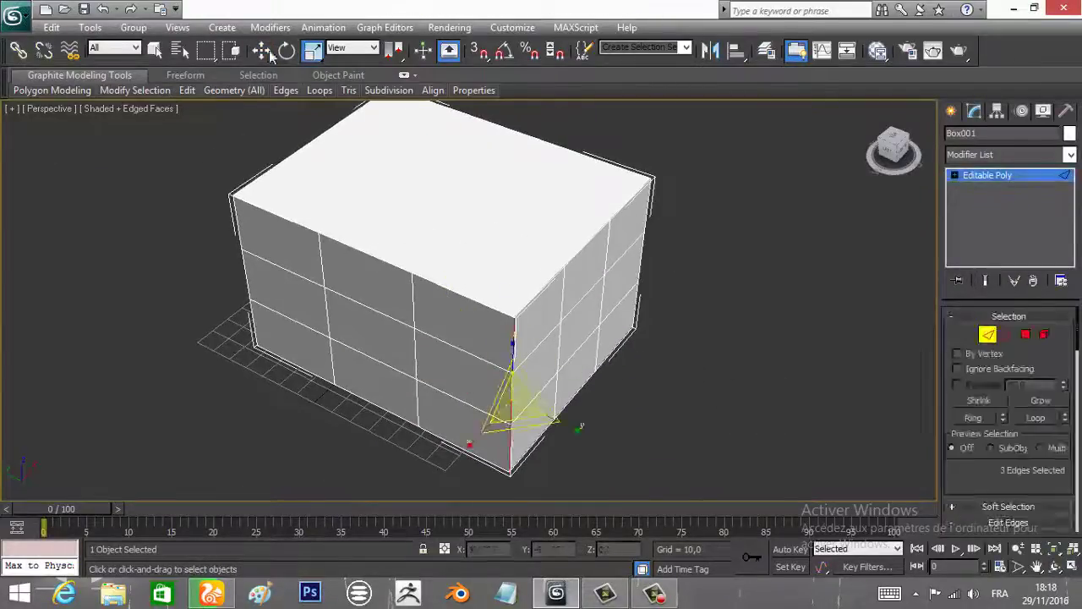
pyautogui.click(261, 50)
pyautogui.moveTo(718, 350)
pyautogui.keyDown('alt'); pyautogui.mouseDown(button='middle')
pyautogui.moveTo(752, 411)
pyautogui.moveTo(551, 377)
pyautogui.mouseUp(button='middle'); pyautogui.keyUp('alt')
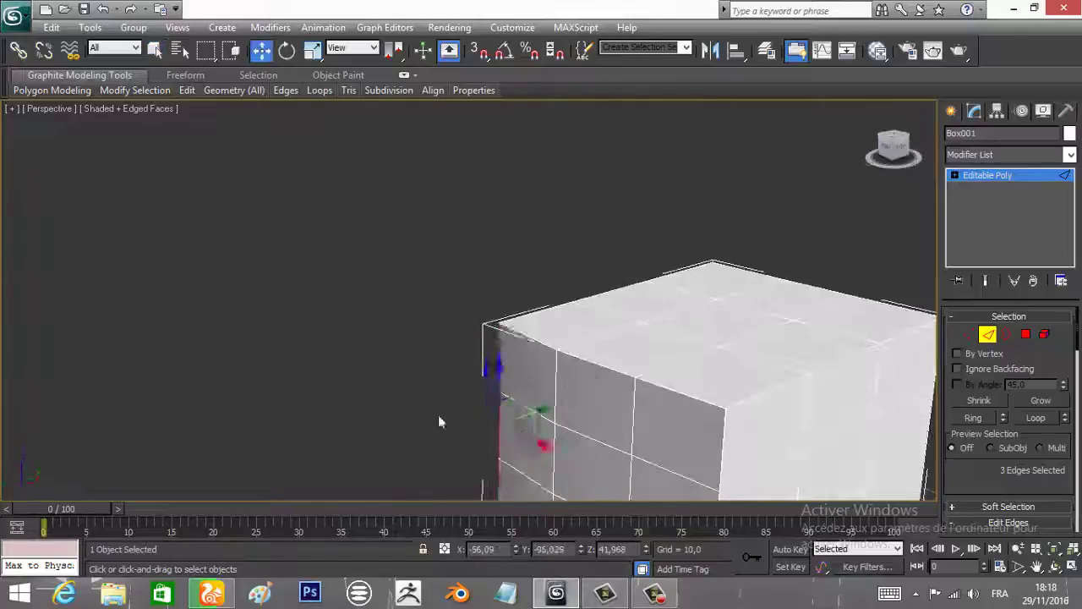
pyautogui.scroll(-5, 438, 421)
# Select the vertical corner edges and chamfer them into angled faces
pyautogui.moveTo(710, 339)
pyautogui.keyDown('alt'); pyautogui.mouseDown(button='middle')
pyautogui.moveTo(652, 314)
pyautogui.moveTo(623, 343)
pyautogui.moveTo(446, 290)
pyautogui.moveTo(601, 364)
pyautogui.mouseUp(button='middle'); pyautogui.keyUp('alt')
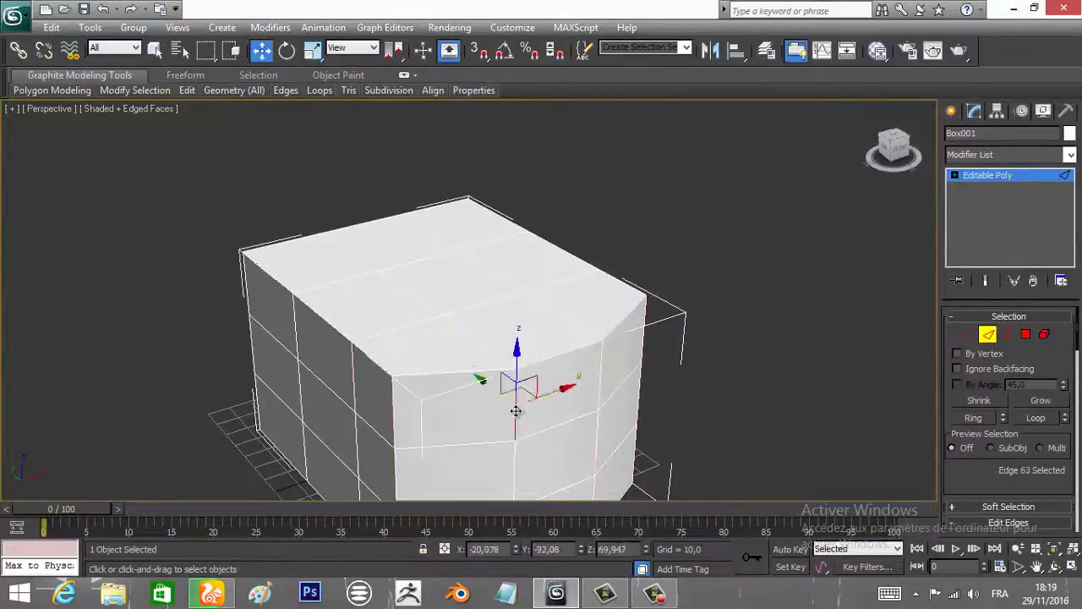
pyautogui.moveTo(627, 410)
pyautogui.keyDown('alt'); pyautogui.mouseDown(button='middle')
pyautogui.moveTo(541, 355)
pyautogui.moveTo(442, 382)
pyautogui.moveTo(343, 287)
pyautogui.moveTo(496, 363)
pyautogui.moveTo(495, 423)
pyautogui.moveTo(399, 381)
pyautogui.moveTo(329, 407)
pyautogui.moveTo(541, 301)
pyautogui.mouseUp(button='middle'); pyautogui.keyUp('alt')
pyautogui.keyDown('ctrl'); pyautogui.click(399, 382); pyautogui.keyUp('ctrl')
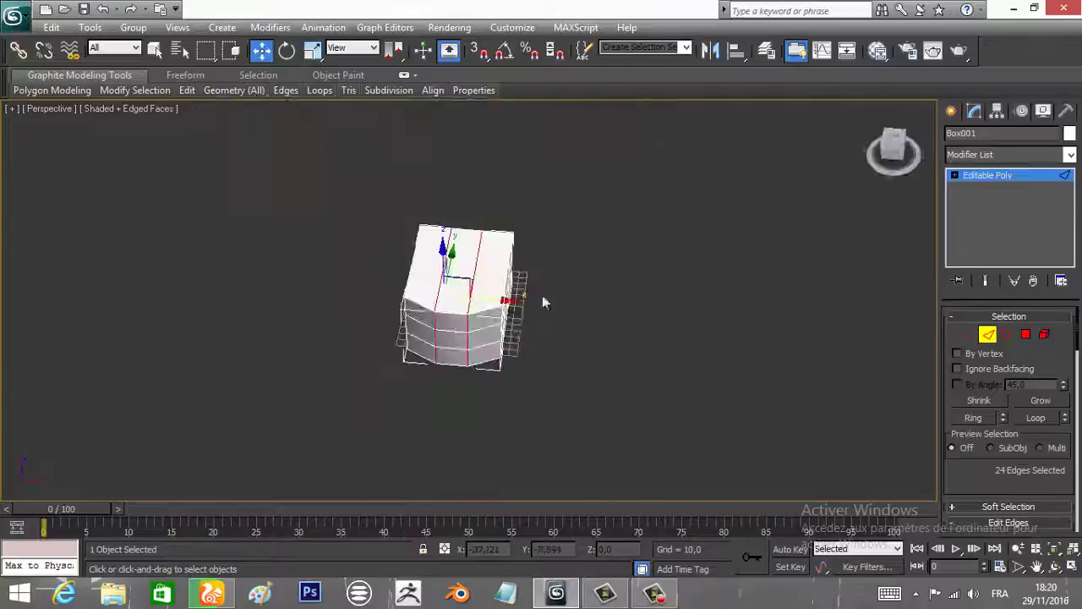
pyautogui.scroll(4, 558, 296)
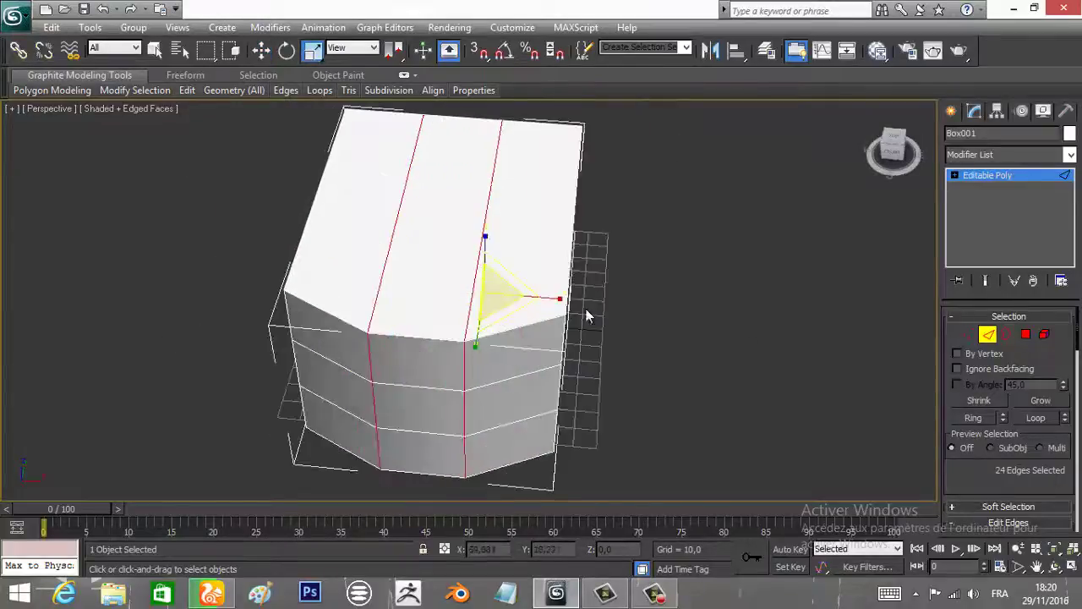
pyautogui.scroll(4, 421, 350)
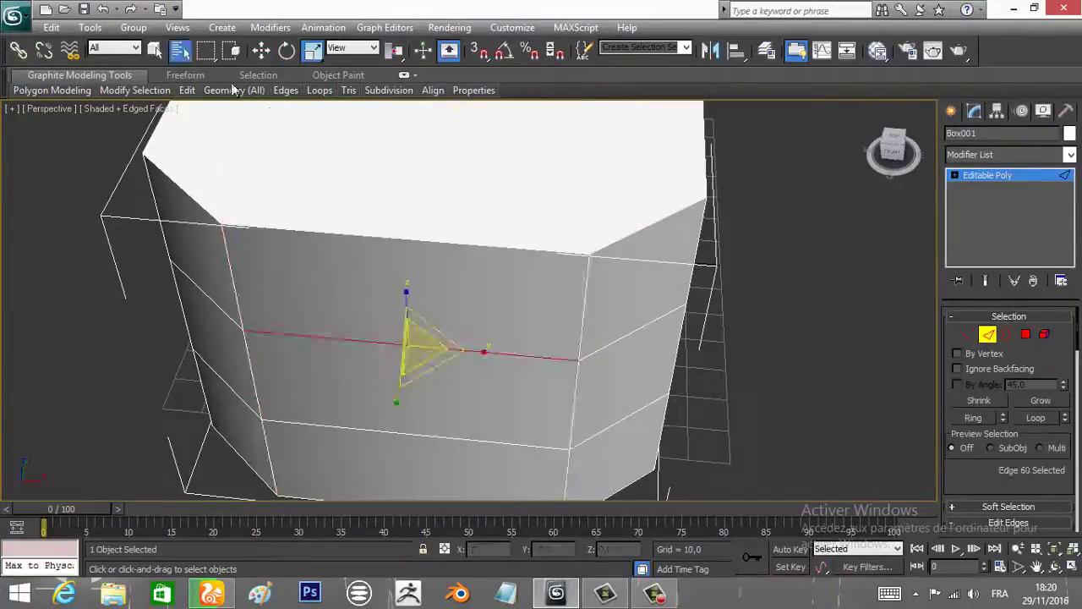
# In Polygon mode, select the two lower faces of the angled front
pyautogui.click(154, 49)
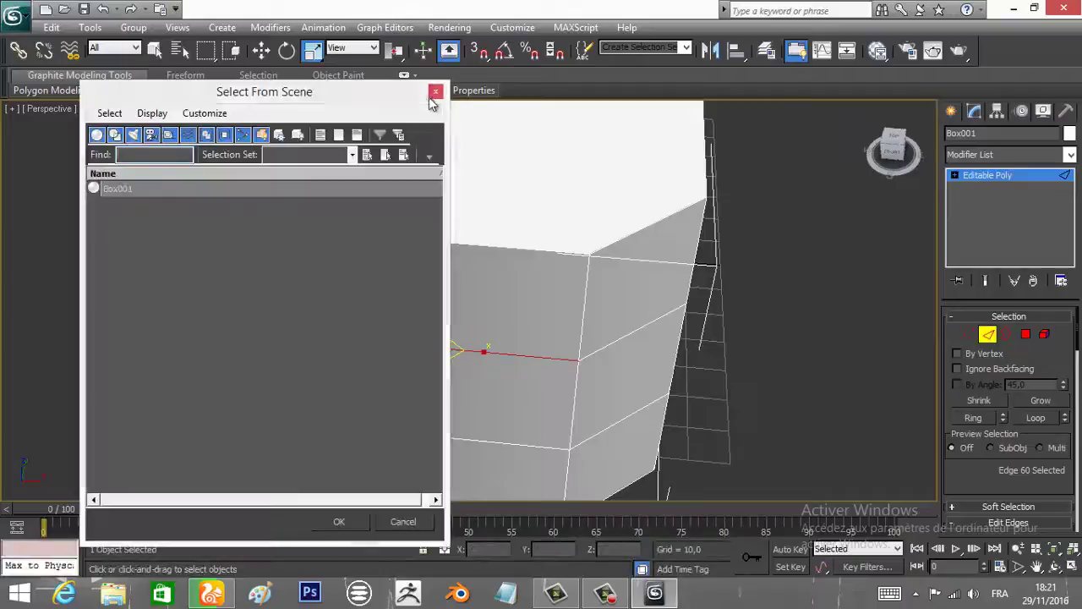
pyautogui.press('Escape')
pyautogui.scroll(-3, 481, 336)
pyautogui.press('w')
pyautogui.scroll(-3, 481, 336)
pyautogui.moveTo(456, 321)
pyautogui.keyDown('alt'); pyautogui.mouseDown(button='middle')
pyautogui.moveTo(480, 336)
pyautogui.moveTo(311, 294)
pyautogui.mouseUp(button='middle'); pyautogui.keyUp('alt')
pyautogui.press('4')
pyautogui.moveTo(278, 370)
pyautogui.keyDown('alt'); pyautogui.mouseDown(button='middle')
pyautogui.moveTo(541, 338)
pyautogui.moveTo(499, 380)
pyautogui.mouseUp(button='middle'); pyautogui.keyUp('alt')
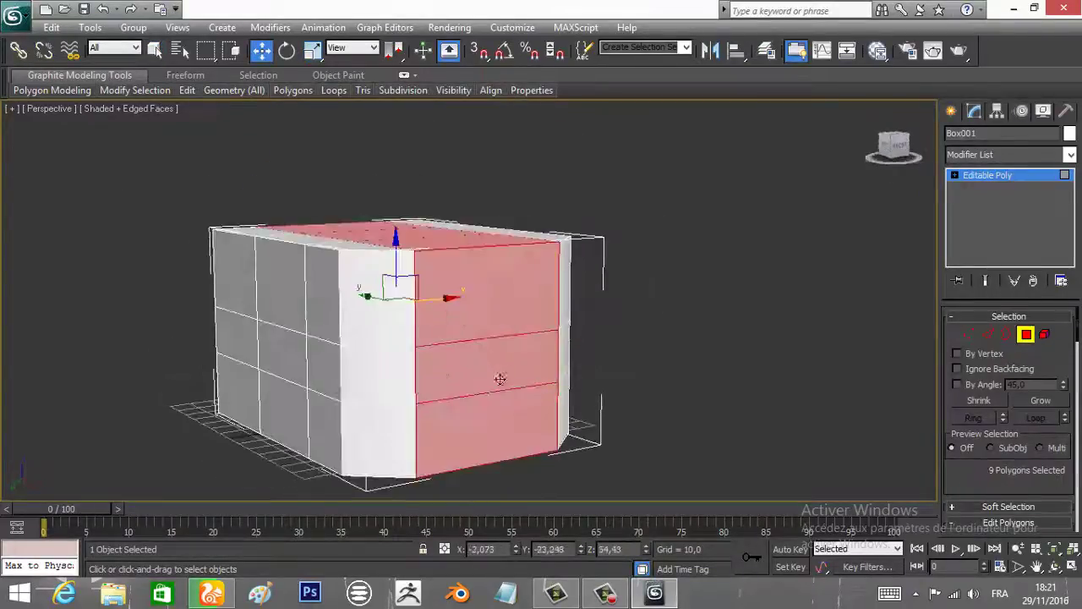
pyautogui.click(500, 380)
pyautogui.scroll(-3, 1000, 382)
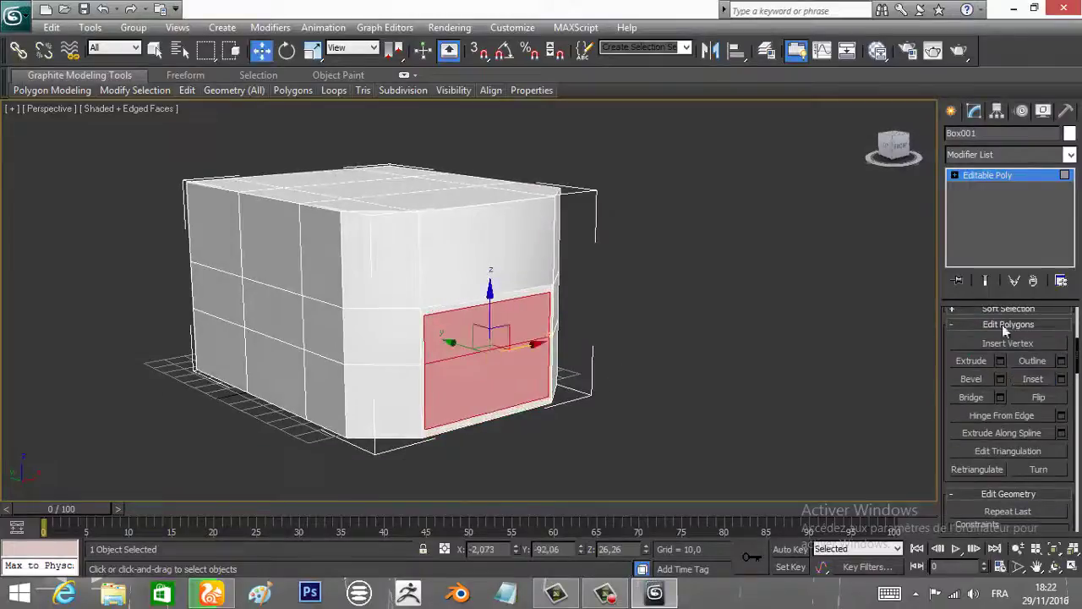
# Extrude the two faces with a negative height to recess the doorway
pyautogui.press('2')
pyautogui.scroll(3, 486, 360)
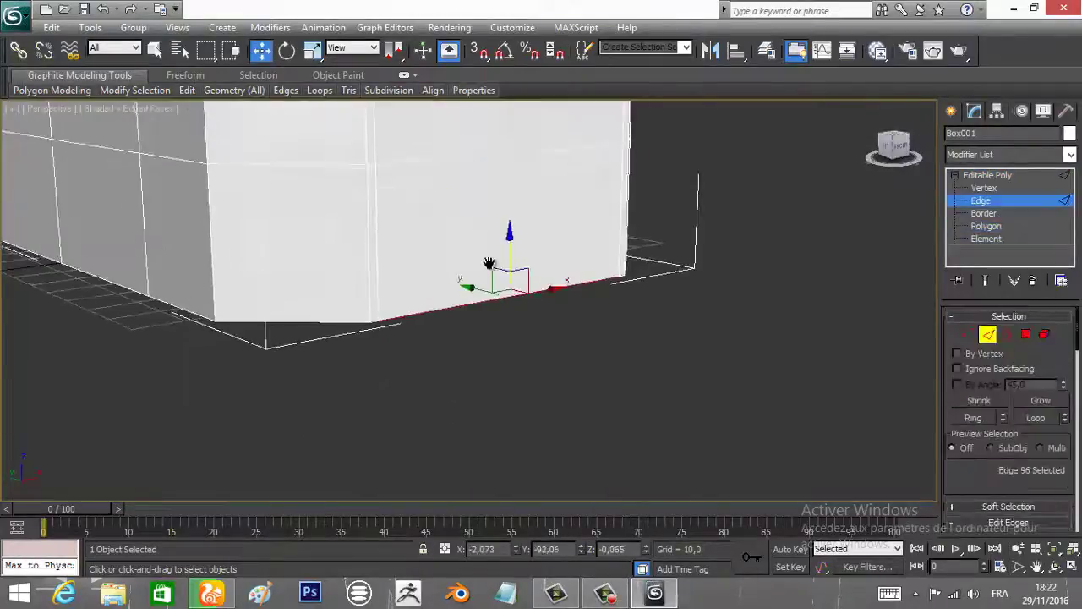
pyautogui.scroll(2, 486, 359)
pyautogui.press('4')
pyautogui.scroll(3, 486, 360)
pyautogui.scroll(-3, 1032, 414)
pyautogui.click(1001, 416)
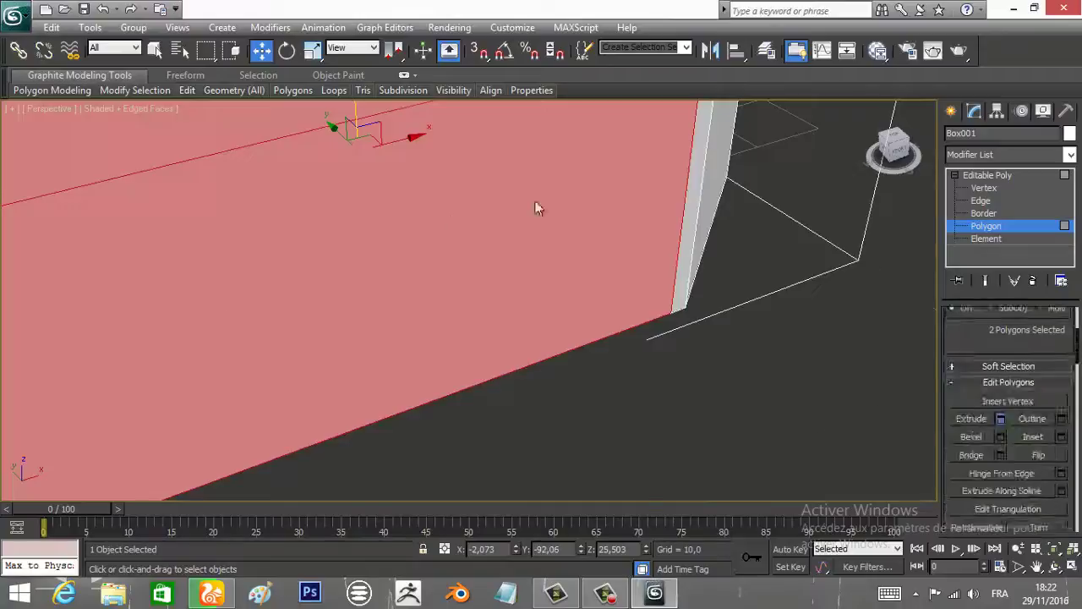
pyautogui.scroll(-5, 539, 205)
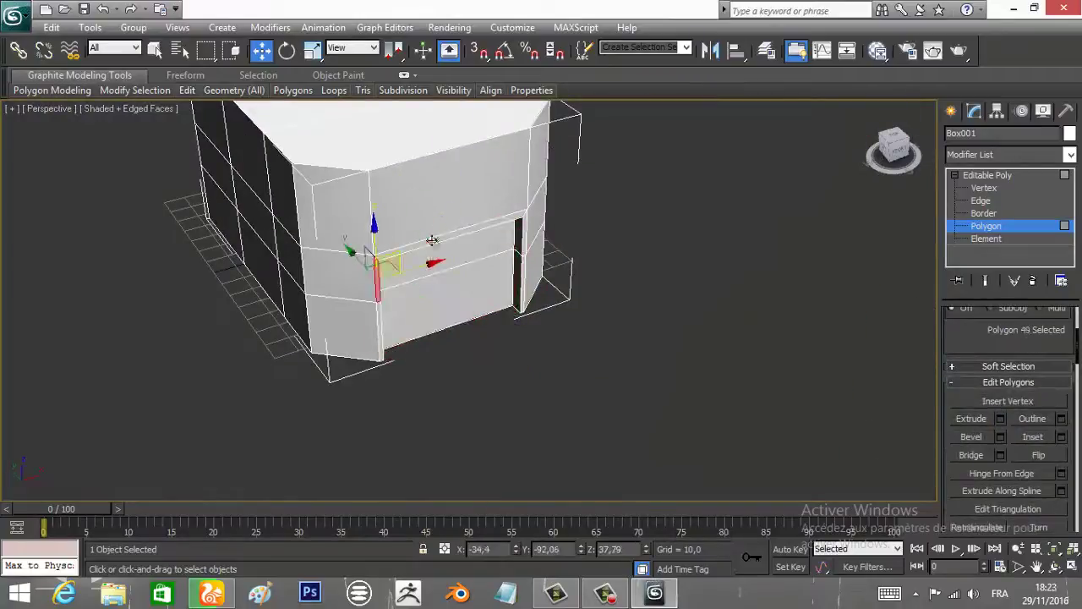
pyautogui.click(478, 355)
# Toggle the viewport's edged-faces display off and on, then reselect the building
pyautogui.click(127, 108)
pyautogui.click(154, 179)
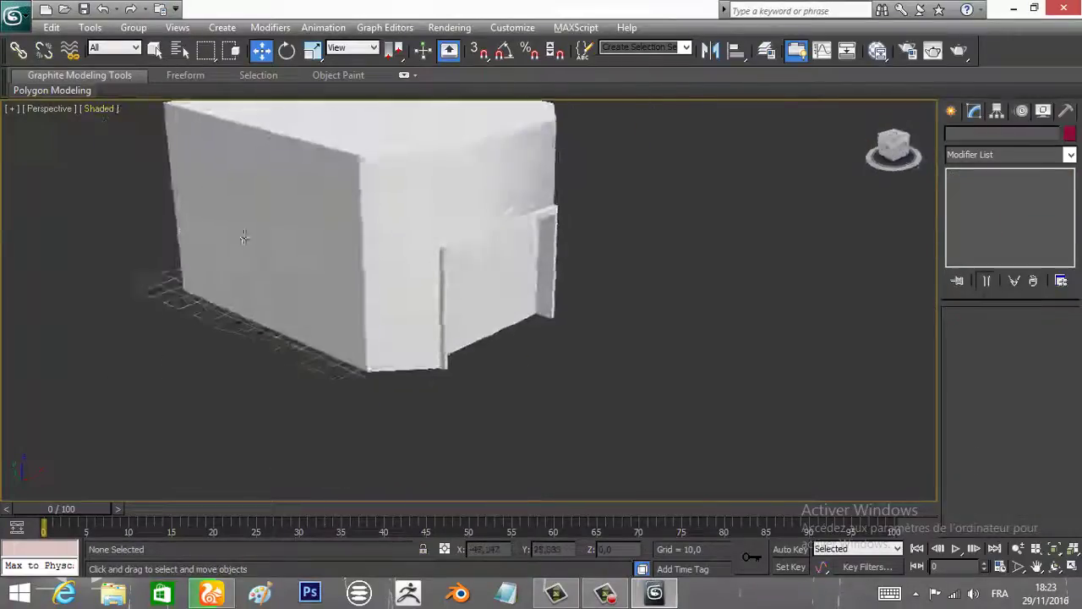
pyautogui.click(99, 108)
pyautogui.click(154, 179)
pyautogui.click(544, 228)
# Extrude the top faces upward to raise an upper storey
pyautogui.keyDown('ctrl'); pyautogui.click(442, 164); pyautogui.keyUp('ctrl')
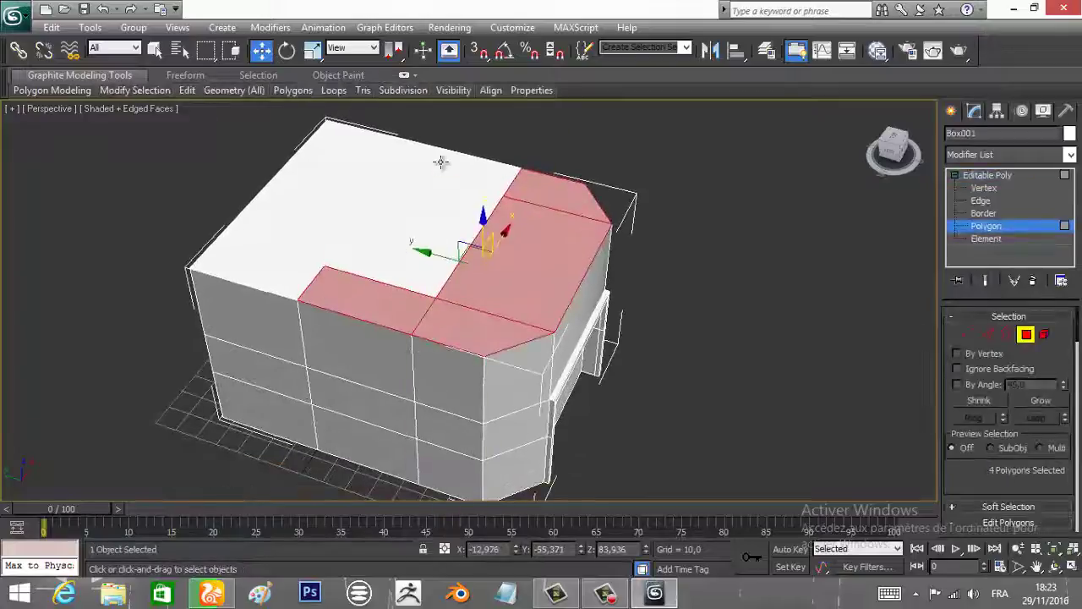
pyautogui.keyDown('ctrl'); pyautogui.click(491, 178); pyautogui.keyUp('ctrl')
pyautogui.press('w')
pyautogui.scroll(-2, 1006, 422)
pyautogui.click(1000, 383)
pyautogui.keyDown('alt'); pyautogui.moveTo(473, 321); pyautogui.dragTo(404, 221, button='middle'); pyautogui.keyUp('alt')
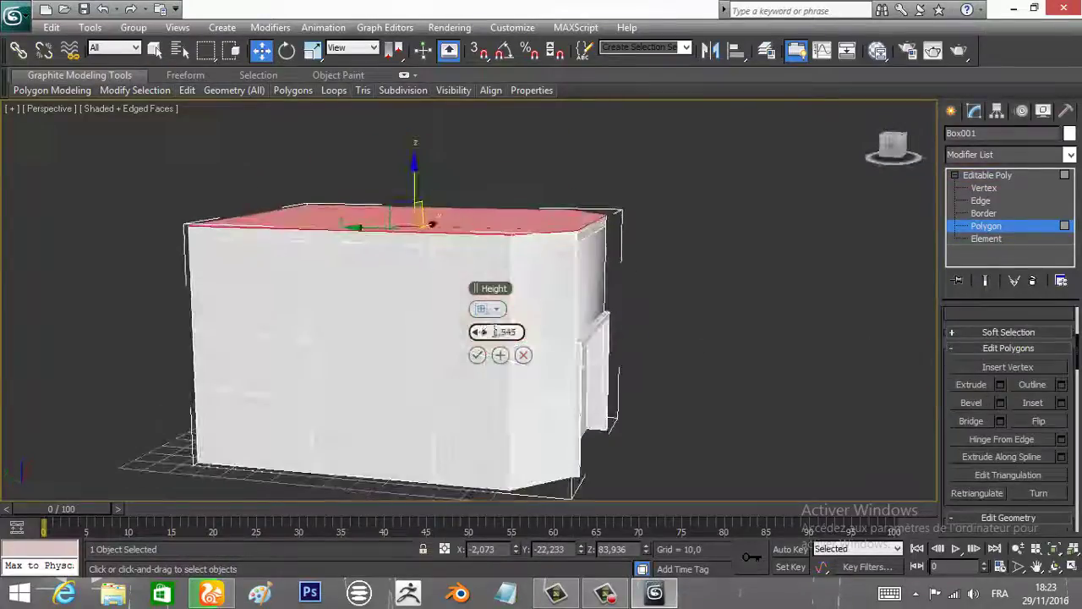
pyautogui.click(1001, 386)
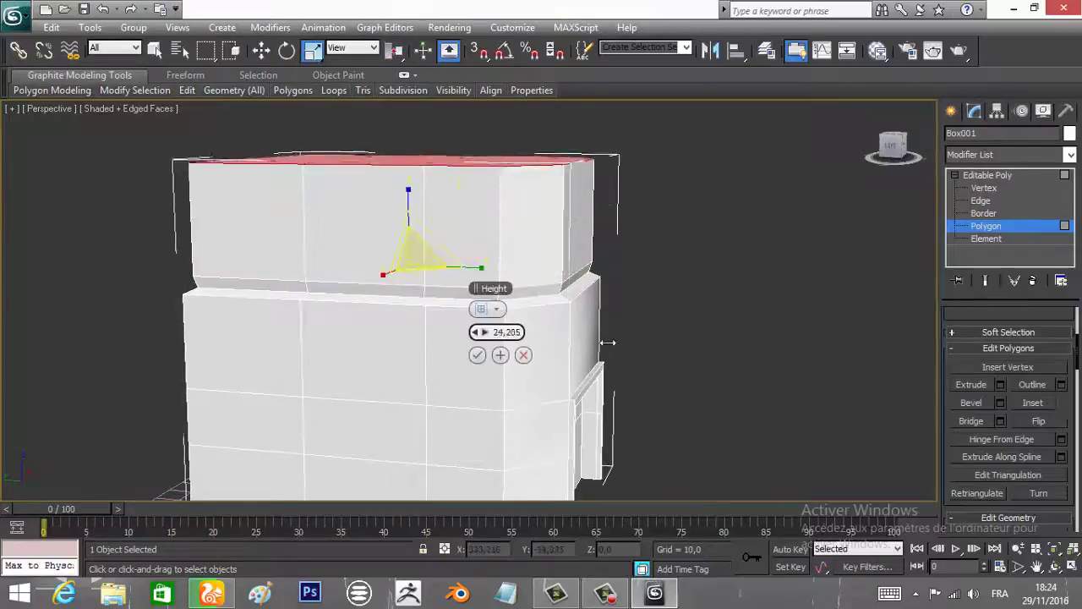
pyautogui.moveTo(652, 343)
pyautogui.keyDown('alt'); pyautogui.mouseDown(button='middle')
pyautogui.moveTo(669, 273)
pyautogui.moveTo(564, 166)
pyautogui.moveTo(558, 299)
pyautogui.mouseUp(button='middle'); pyautogui.keyUp('alt')
# Extrude a small face on the upper angled side inward as a vent slot
pyautogui.press('w')
pyautogui.click(558, 299)
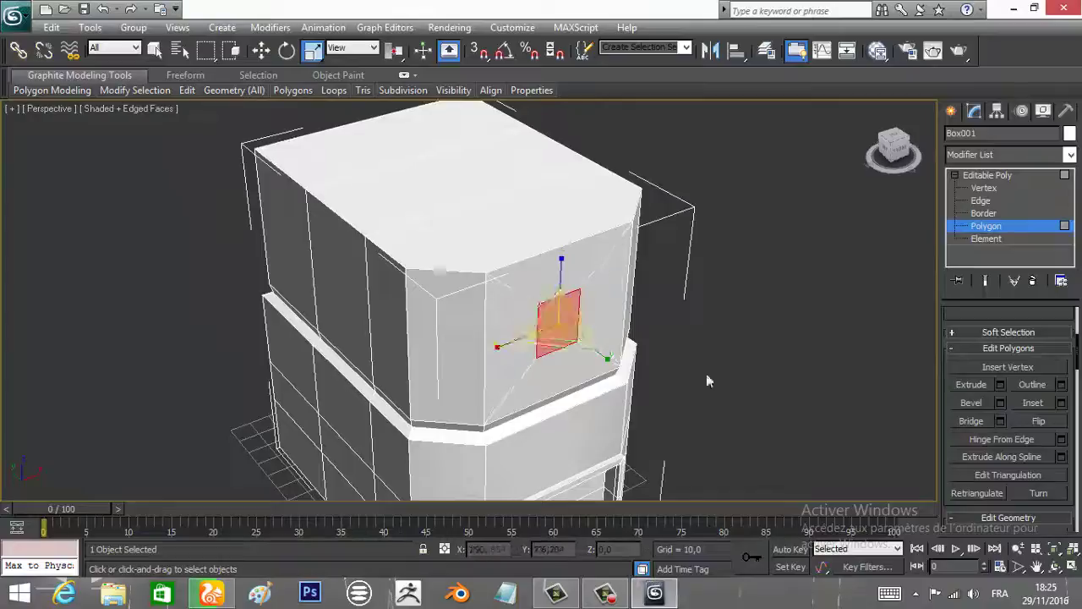
pyautogui.scroll(5, 707, 380)
pyautogui.click(1000, 384)
pyautogui.click(478, 357)
# Inset the roof face and lower it slightly
pyautogui.moveTo(478, 358)
pyautogui.keyDown('alt'); pyautogui.mouseDown(button='middle')
pyautogui.moveTo(647, 309)
pyautogui.moveTo(366, 273)
pyautogui.moveTo(355, 194)
pyautogui.mouseUp(button='middle'); pyautogui.keyUp('alt')
pyautogui.click(355, 194)
pyautogui.click(1061, 402)
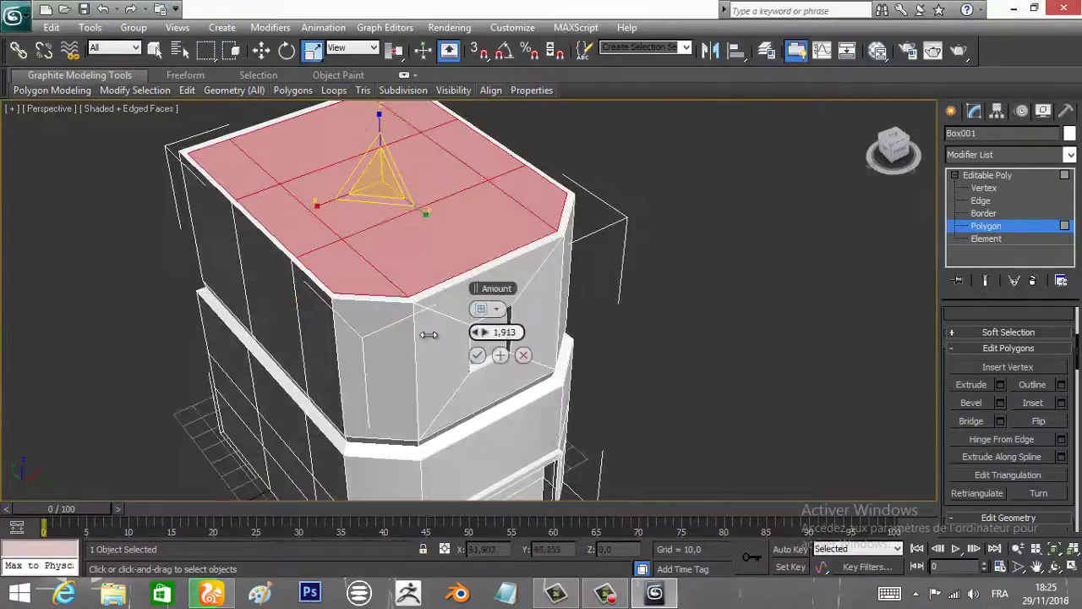
pyautogui.click(478, 356)
pyautogui.moveTo(478, 356)
pyautogui.keyDown('alt'); pyautogui.mouseDown(button='middle')
pyautogui.moveTo(623, 345)
pyautogui.moveTo(459, 415)
pyautogui.moveTo(458, 340)
pyautogui.mouseUp(button='middle'); pyautogui.keyUp('alt')
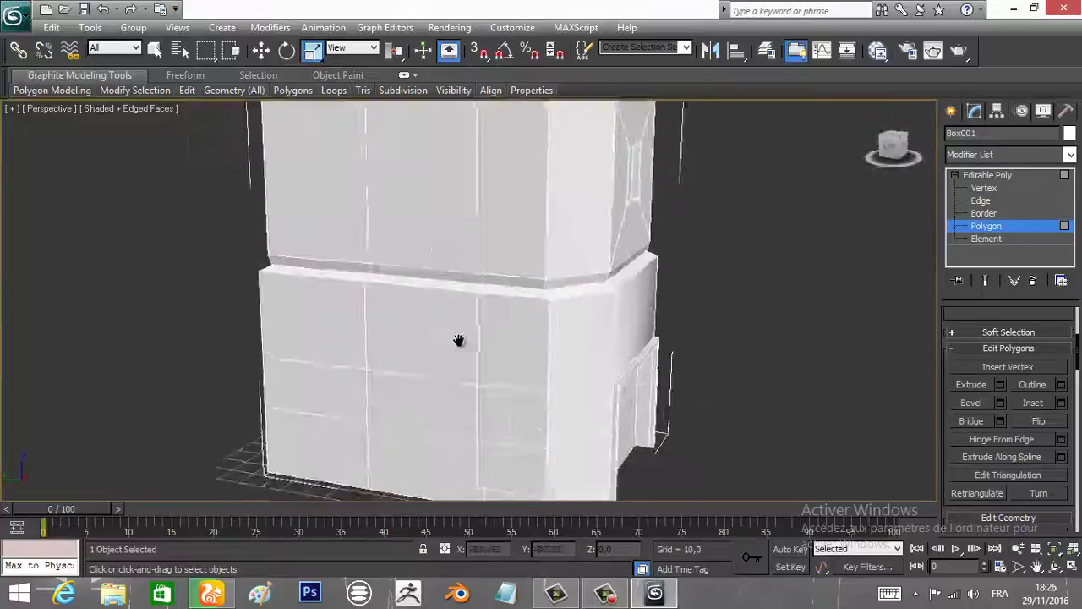
# Select the full ring of thin band faces around the lower block
pyautogui.scroll(-3, 972, 426)
pyautogui.scroll(-3, 972, 425)
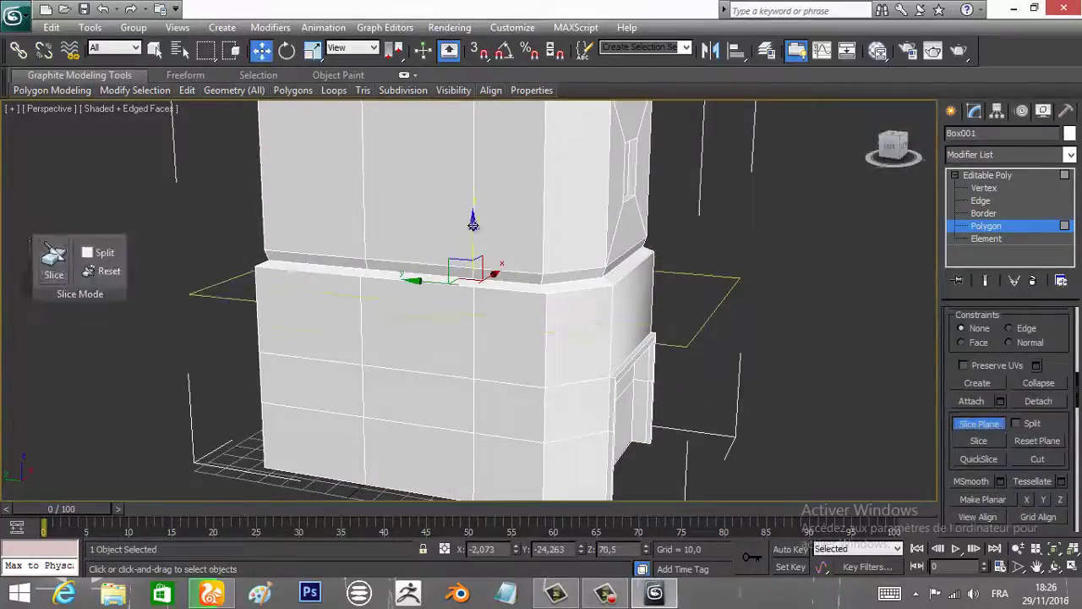
pyautogui.keyDown('alt'); pyautogui.moveTo(937, 428); pyautogui.dragTo(597, 166, button='middle'); pyautogui.keyUp('alt')
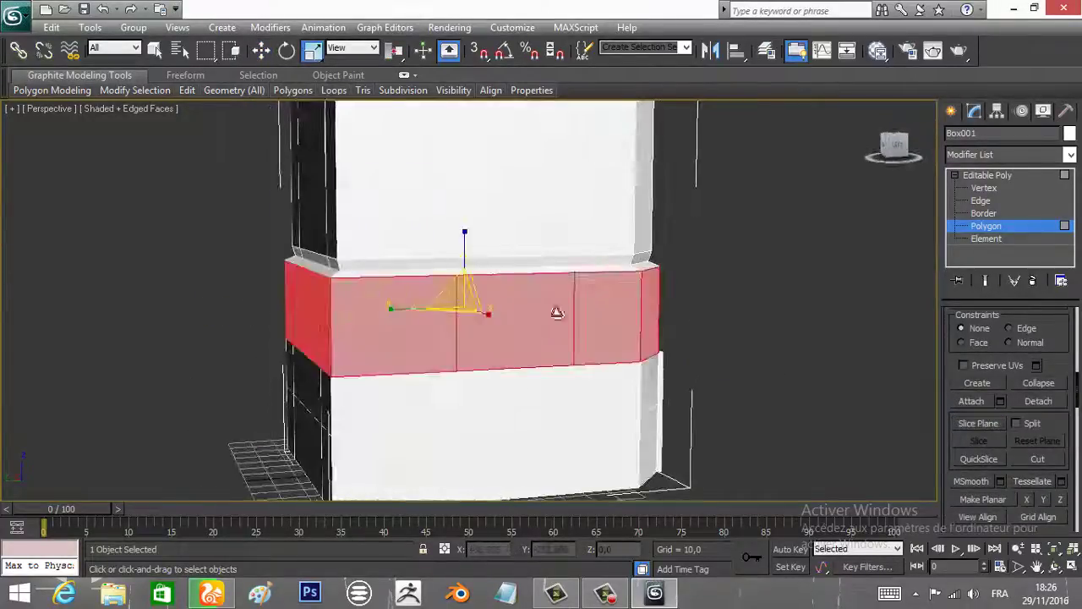
pyautogui.click(378, 328)
pyautogui.hotkey('alt', 'w')
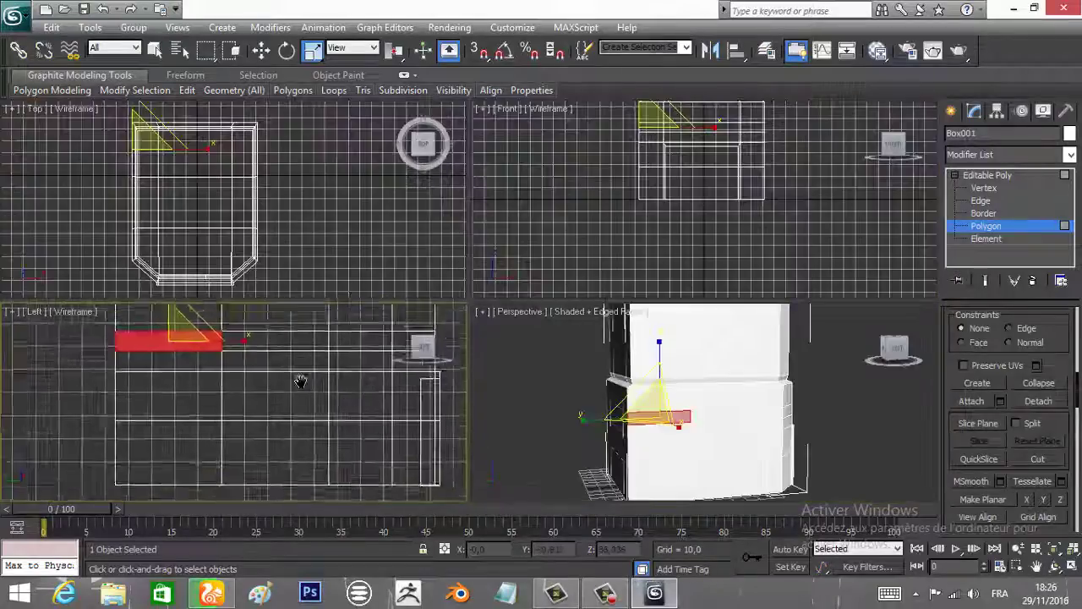
pyautogui.press('q')
# Offset the band faces through the caddy settings and maximize the perspective view
pyautogui.keyDown('shift'); pyautogui.click(298, 380); pyautogui.keyUp('shift')
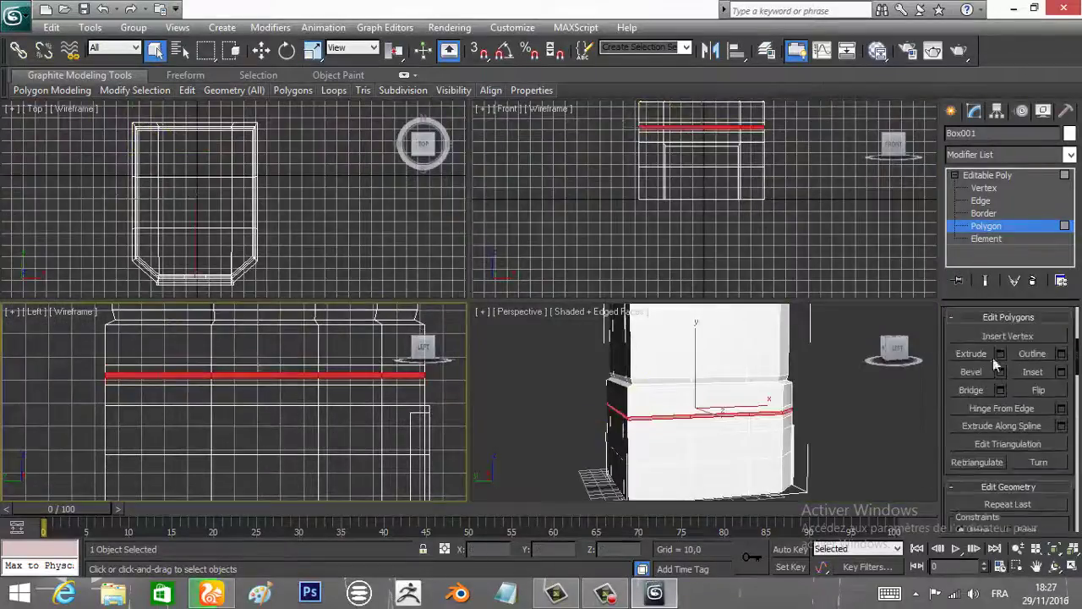
pyautogui.click(311, 443)
pyautogui.keyDown('alt'); pyautogui.moveTo(643, 406); pyautogui.dragTo(694, 425, button='middle'); pyautogui.keyUp('alt')
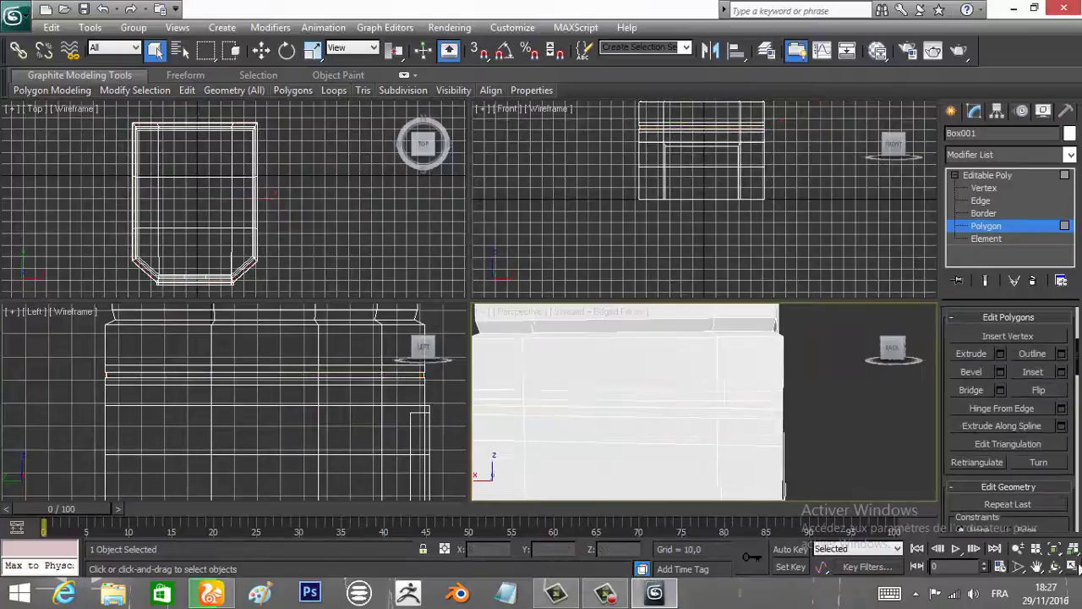
pyautogui.click(1073, 566)
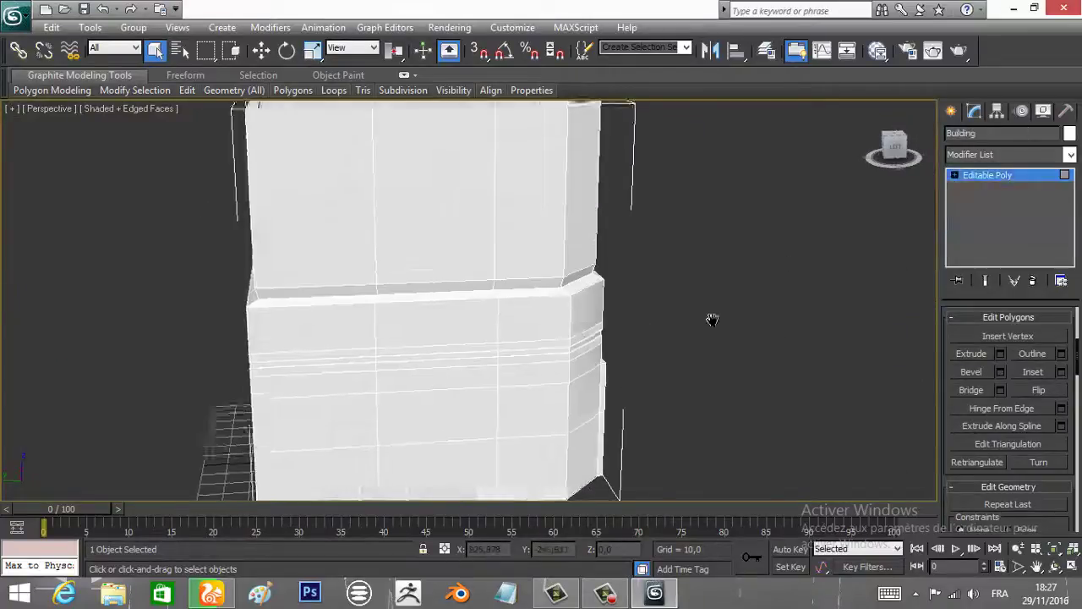
pyautogui.keyDown('alt'); pyautogui.moveTo(712, 316); pyautogui.dragTo(447, 222, button='middle'); pyautogui.keyUp('alt')
# Draw a flat box on the building's side
pyautogui.click(951, 111)
pyautogui.click(979, 213)
pyautogui.moveTo(334, 243); pyautogui.dragTo(371, 263)
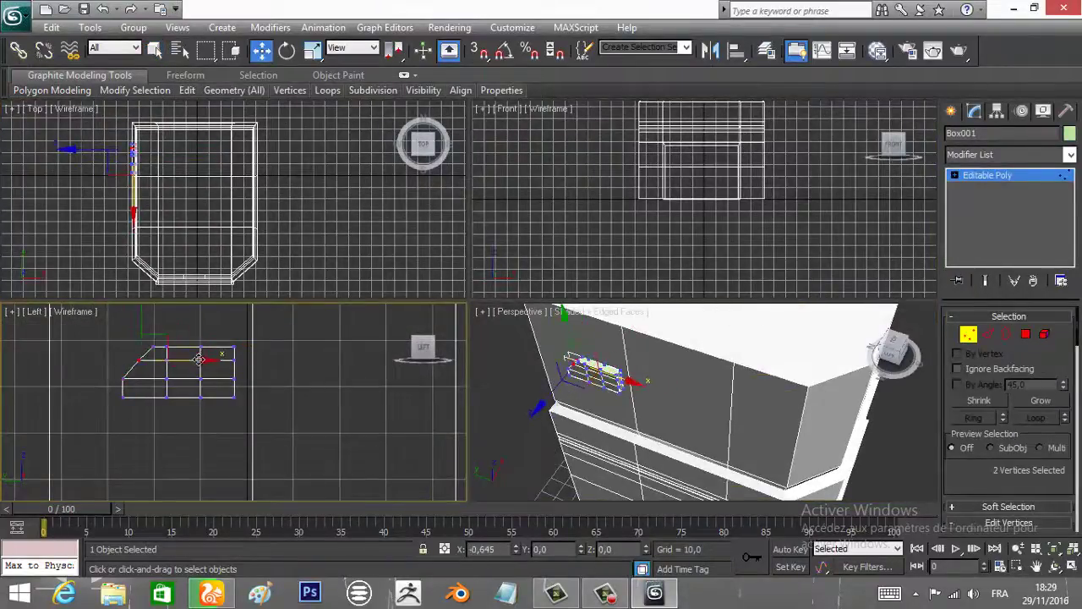
pyautogui.scroll(5, 181, 379)
# Select the nine inset panel faces and extrude them, checking in a side view
pyautogui.press('4')
pyautogui.moveTo(293, 456); pyautogui.dragTo(116, 380)
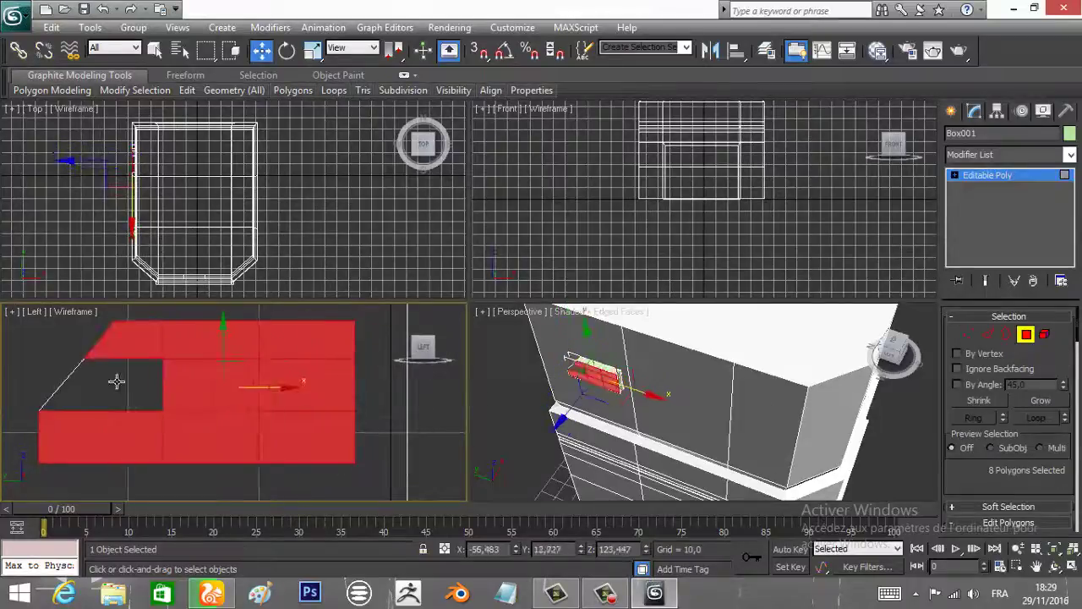
pyautogui.press('Escape')
pyautogui.rightClick(547, 430)
pyautogui.press('l')
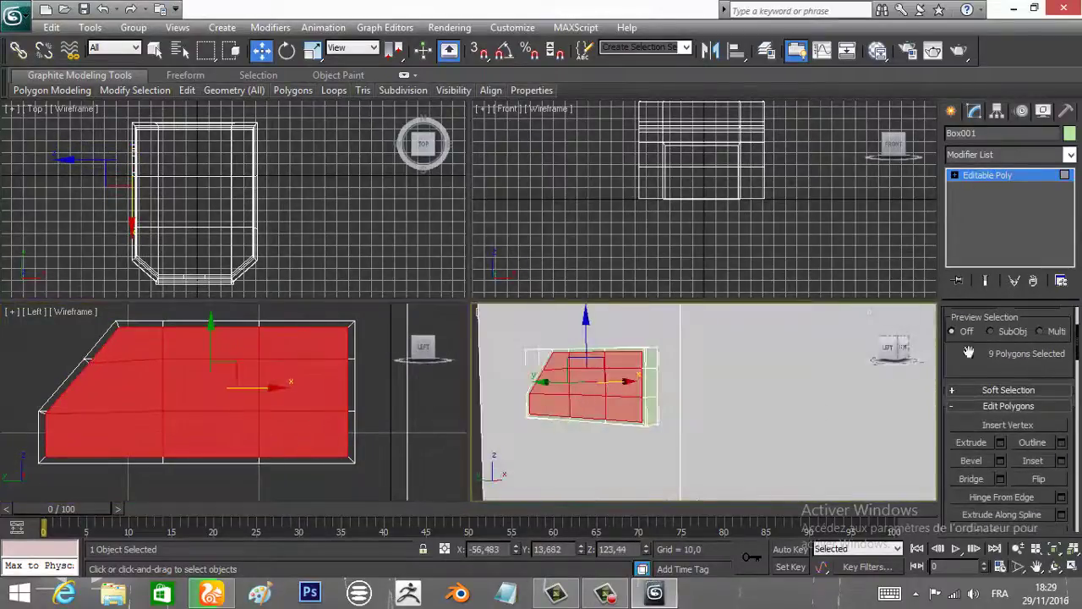
pyautogui.hotkey('shift', 'e')
# Exit face editing and return the lower-right view to perspective
pyautogui.press('4')
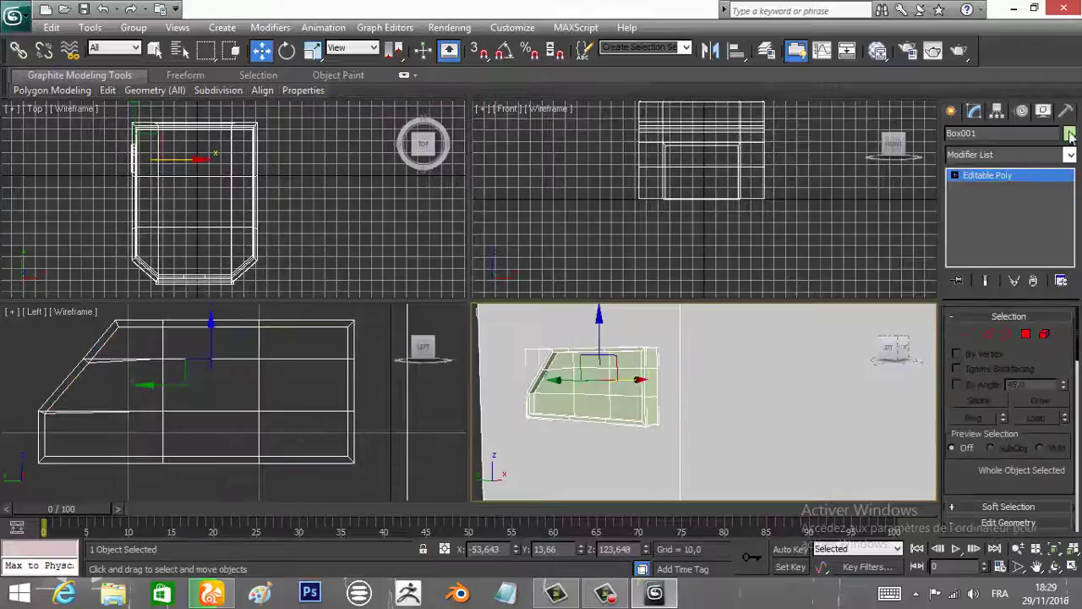
pyautogui.press('p')
pyautogui.scroll(-3, 379, 414)
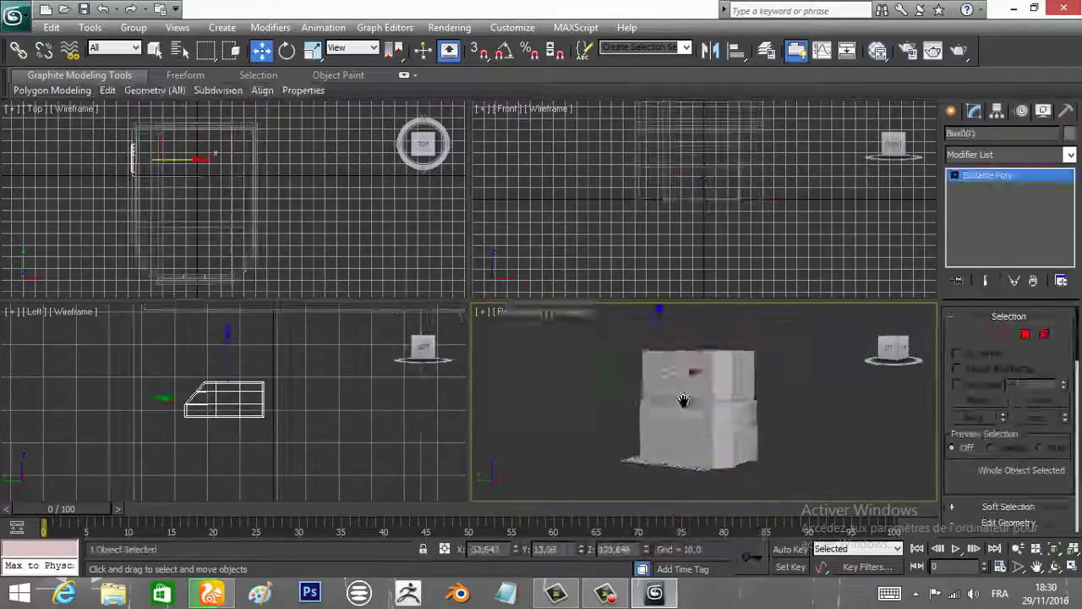
pyautogui.scroll(2, 264, 381)
# Draw a thin cylinder beside the building and set it to 12 sides
pyautogui.keyDown('alt'); pyautogui.moveTo(789, 375); pyautogui.dragTo(617, 367, button='middle'); pyautogui.keyUp('alt')
pyautogui.click(957, 136)
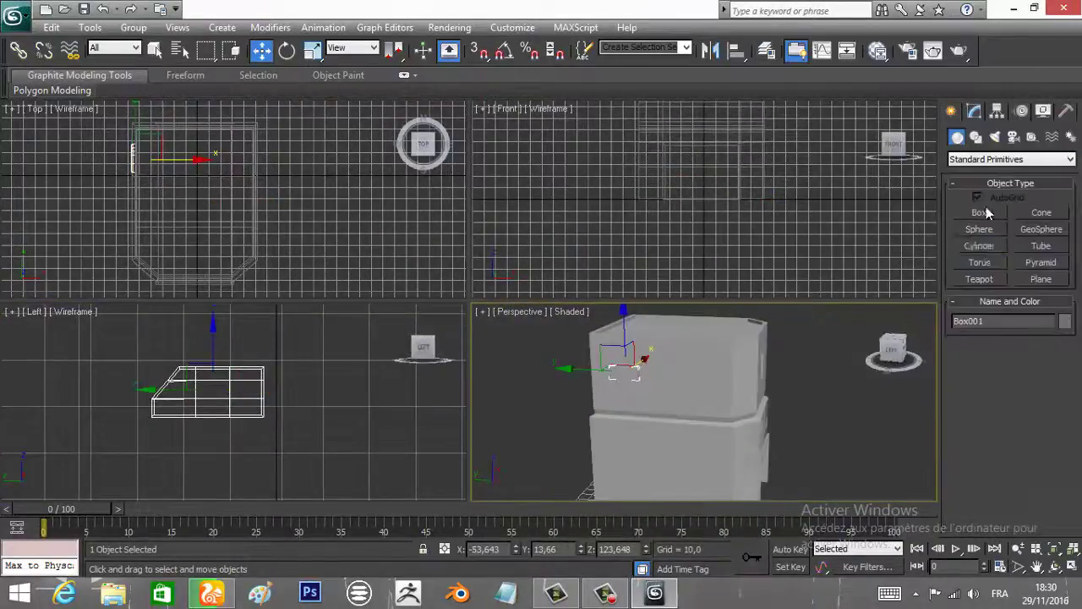
pyautogui.click(979, 246)
pyautogui.moveTo(237, 203); pyautogui.dragTo(269, 225, button='middle')
pyautogui.moveTo(210, 194); pyautogui.dragTo(279, 194)
pyautogui.click(558, 309)
pyautogui.press('w')
pyautogui.press('F4')
pyautogui.scroll(3, 577, 398)
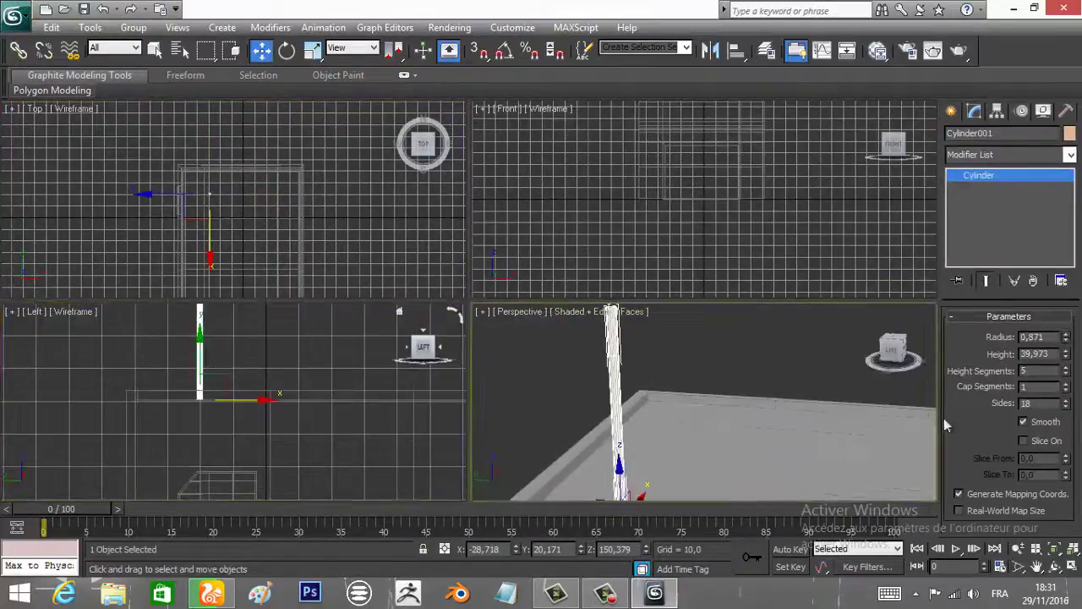
pyautogui.moveTo(1067, 413); pyautogui.dragTo(1067, 423)
pyautogui.scroll(3, 328, 370)
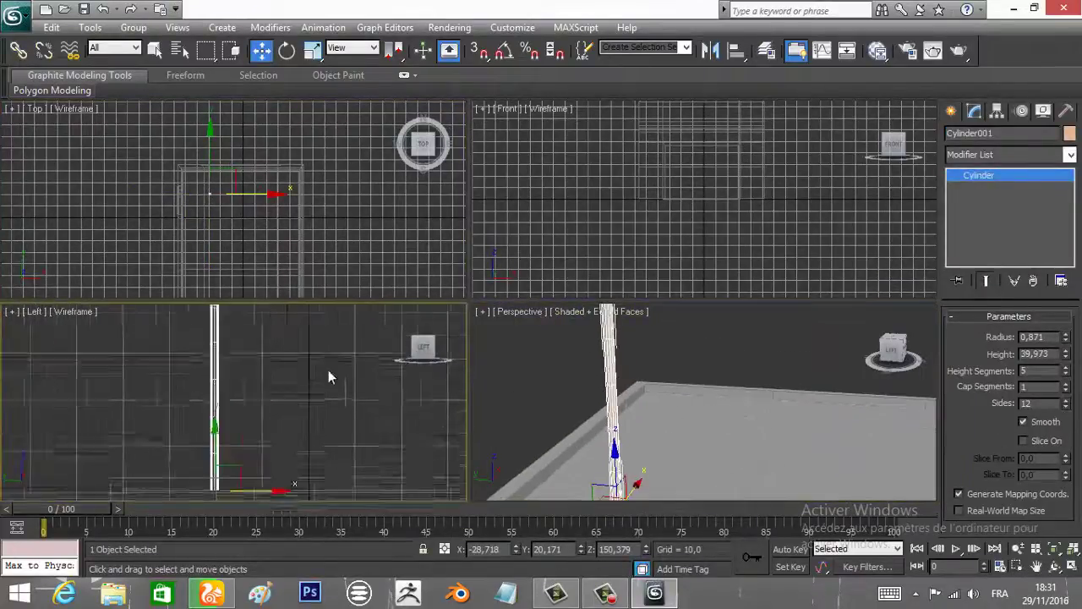
pyautogui.hotkey('alt', 'w')
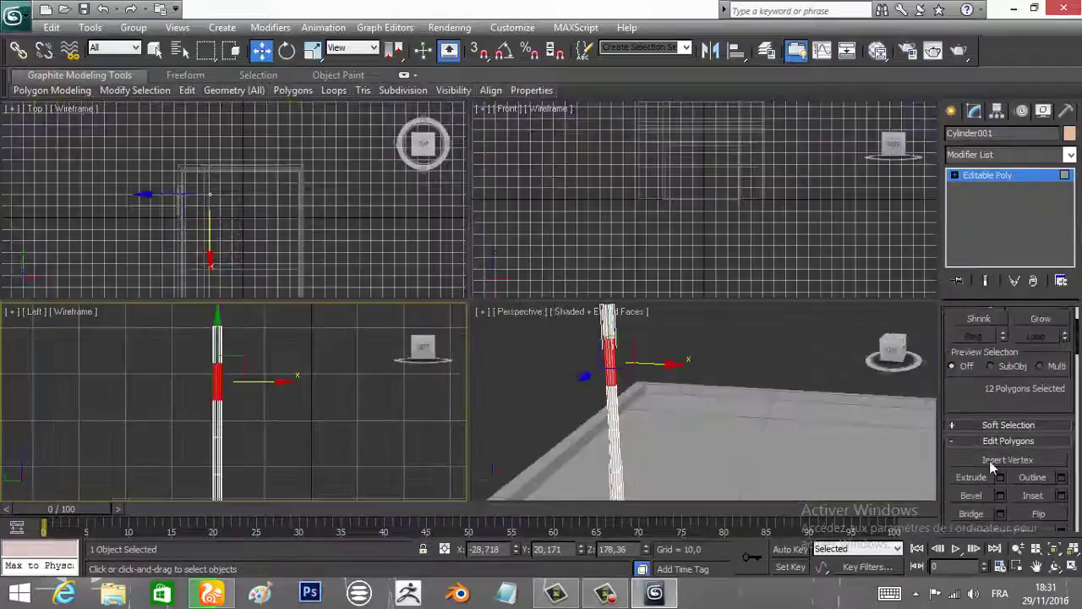
# Extrude the ring of faces By Polygon with height 1.787 into separate fins
pyautogui.click(720, 412)
pyautogui.click(776, 462)
pyautogui.click(719, 411)
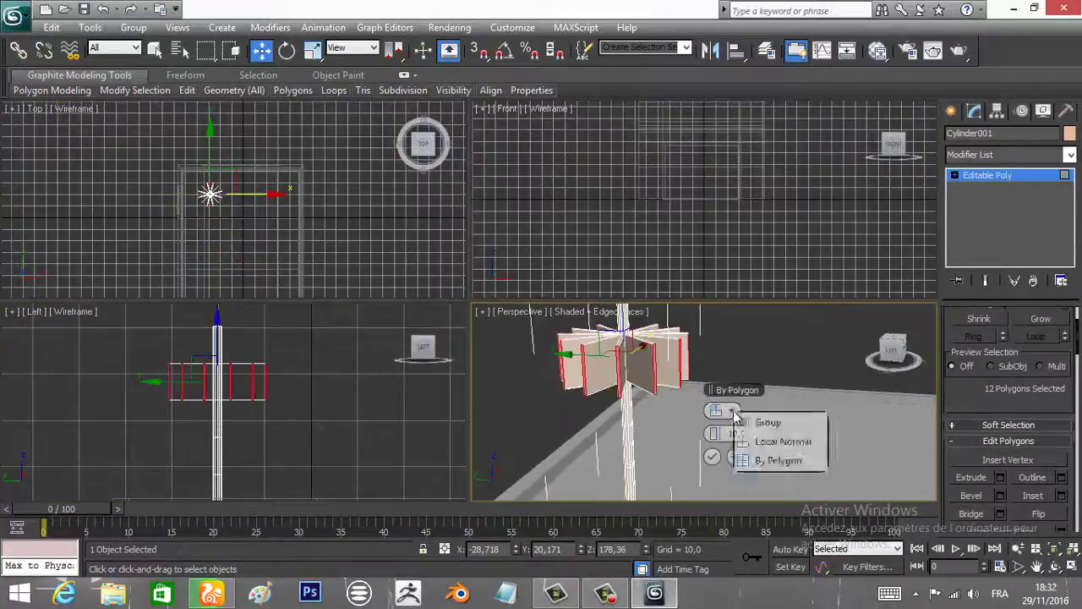
pyautogui.click(763, 422)
pyautogui.moveTo(714, 433); pyautogui.dragTo(685, 436)
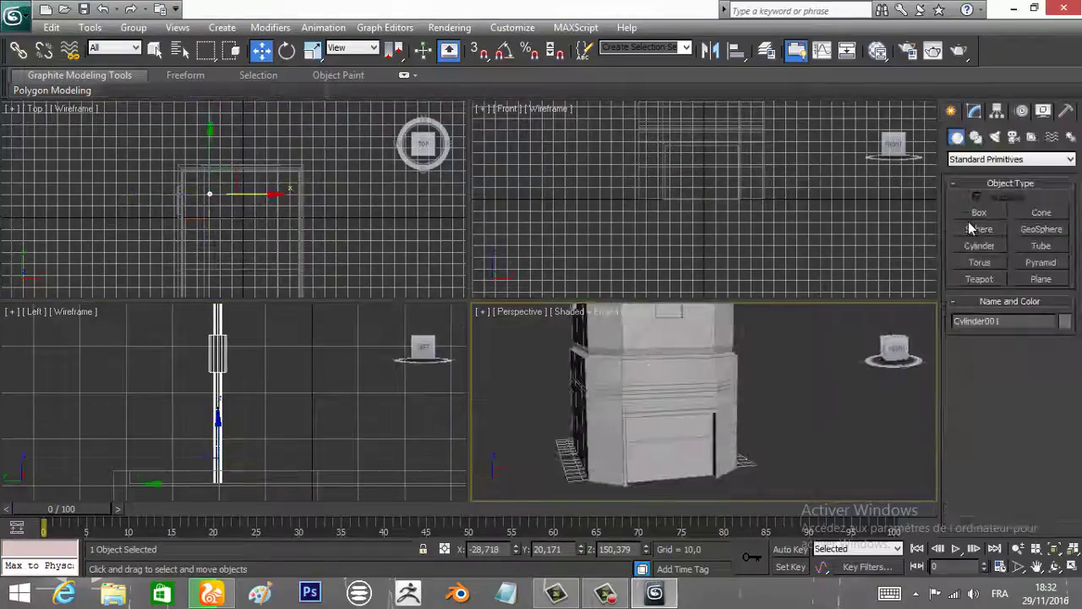
pyautogui.click(683, 159)
# Frame the side and front views on the small wall box
pyautogui.press('r')
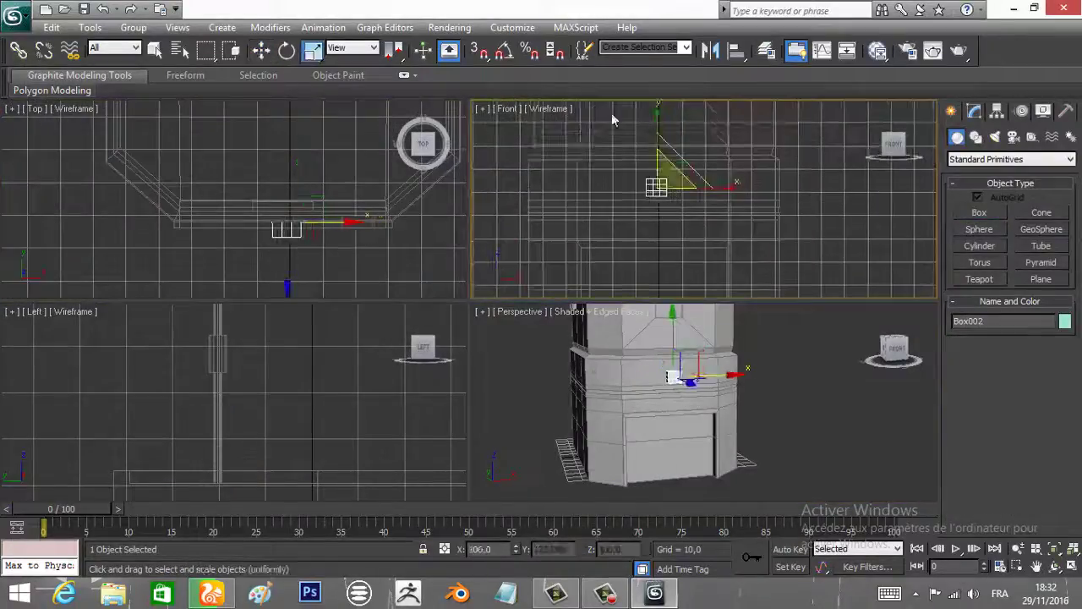
pyautogui.rightClick(282, 403)
pyautogui.press('z')
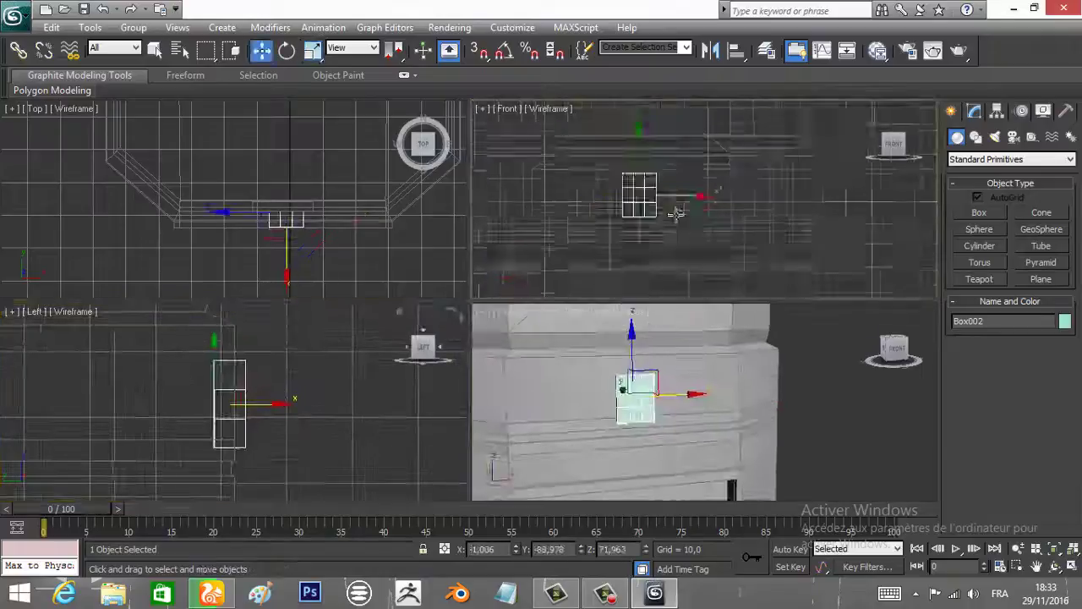
pyautogui.rightClick(689, 157)
pyautogui.press('z')
# Adjust the box's vertices and inset its nine front faces by 0.583
pyautogui.press('1')
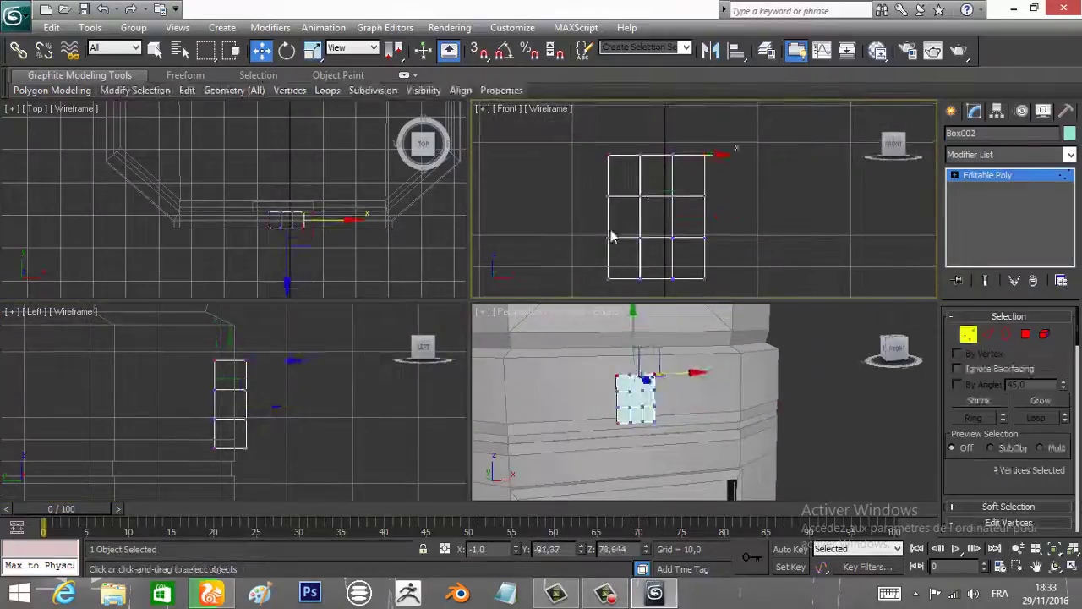
pyautogui.press('4')
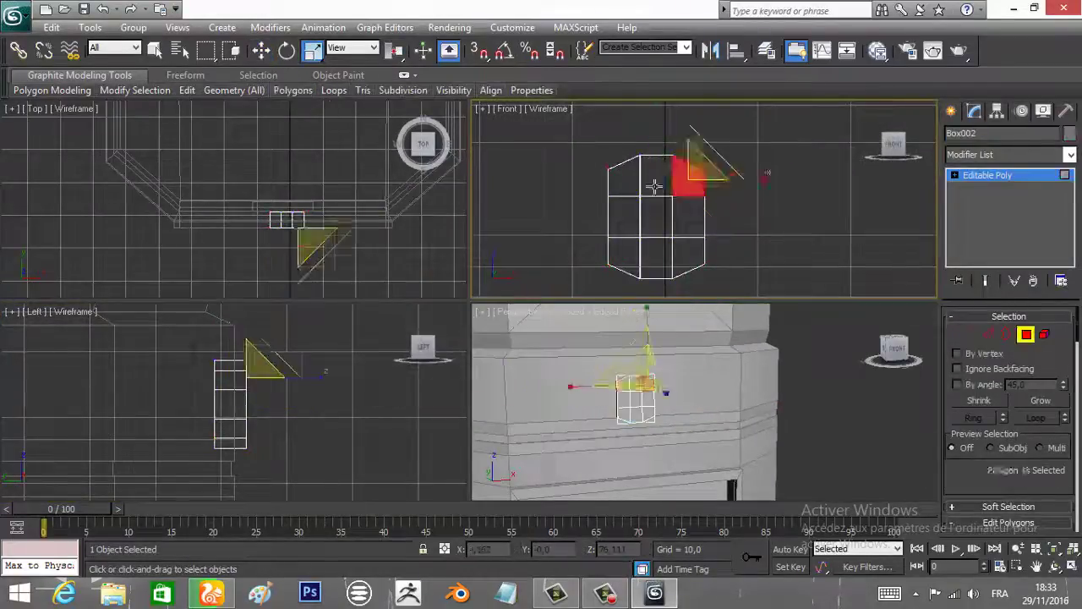
pyautogui.hotkey('ctrl', 'a')
pyautogui.scroll(-3, 1014, 423)
pyautogui.click(1061, 436)
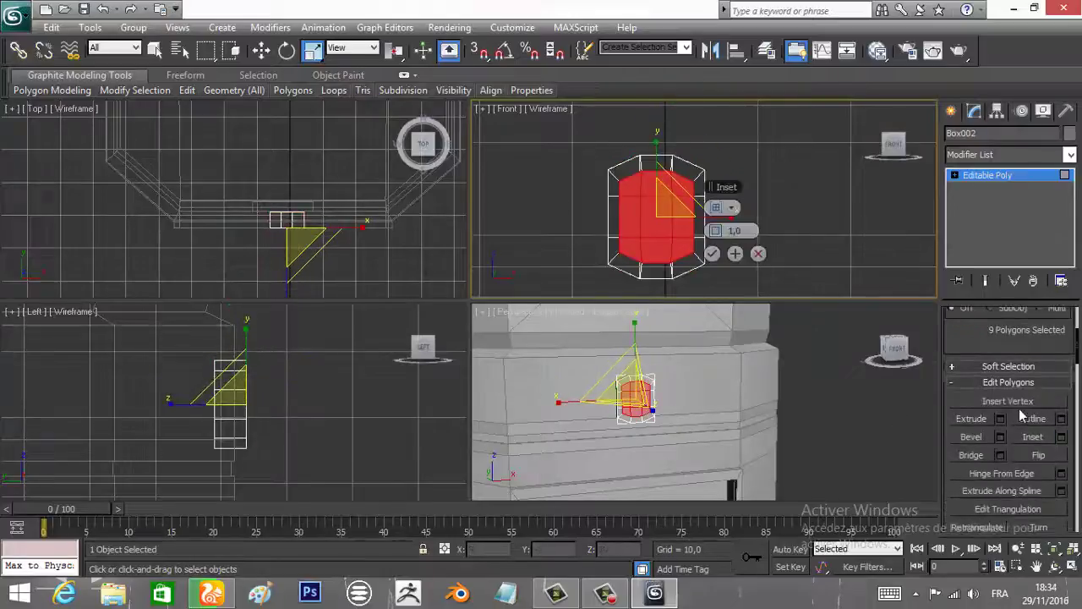
pyautogui.click(713, 254)
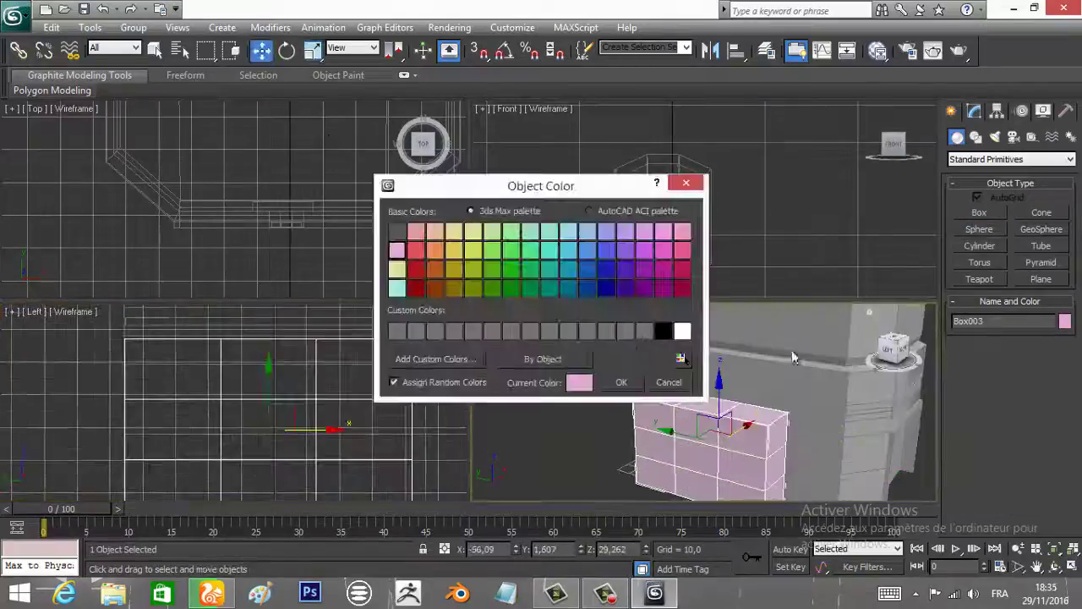
# Convert the new box to an editable poly and select its two top faces
pyautogui.rightClick(705, 376)
pyautogui.click(964, 558)
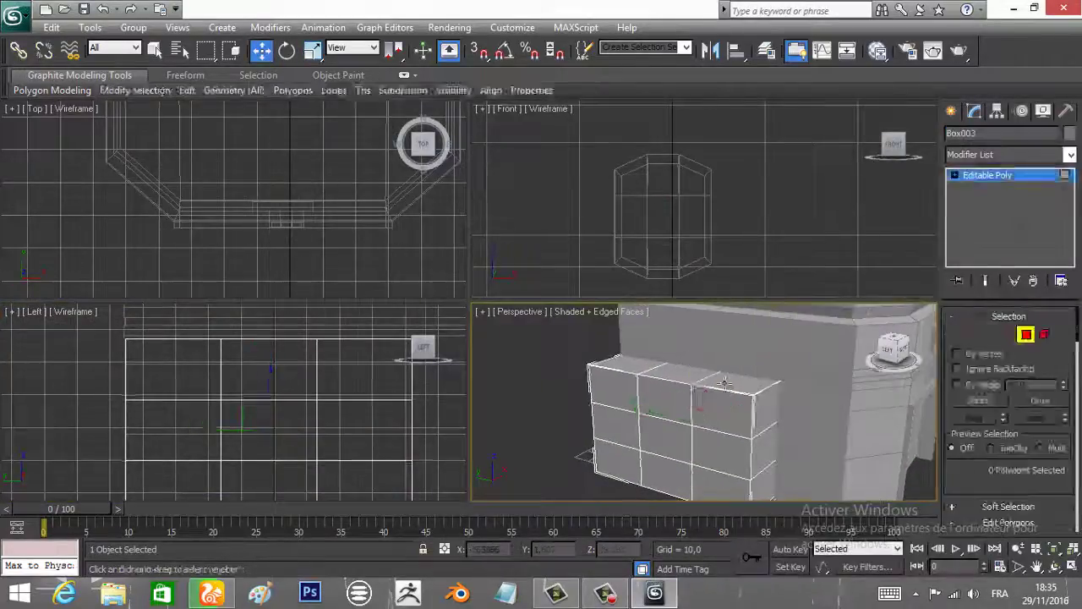
pyautogui.click(1025, 334)
pyautogui.click(662, 408)
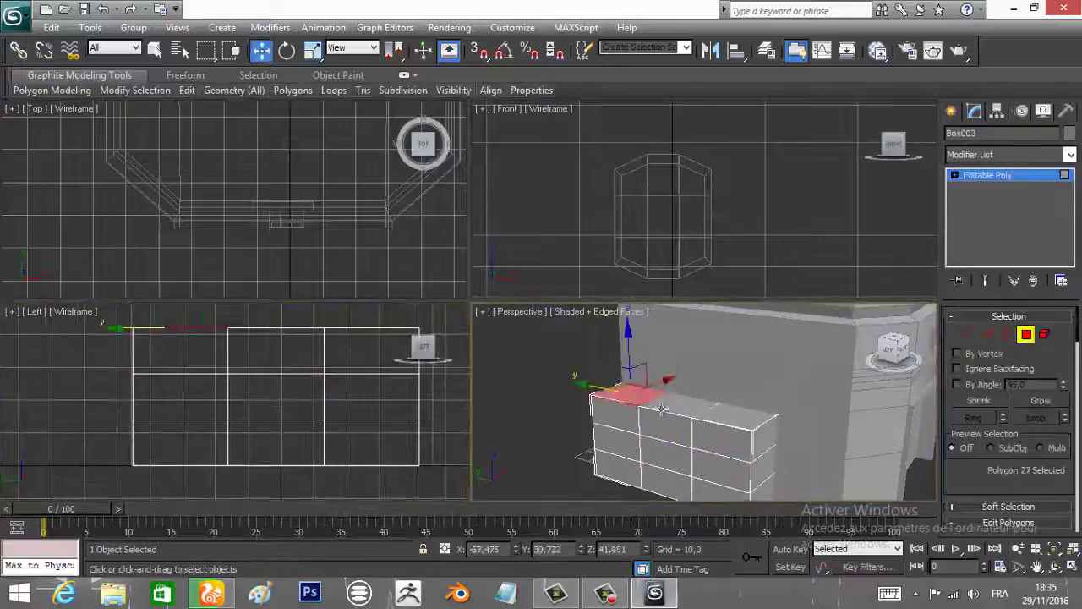
pyautogui.moveTo(761, 480)
pyautogui.keyDown('alt'); pyautogui.mouseDown(button='middle')
pyautogui.moveTo(722, 410)
pyautogui.moveTo(689, 446)
pyautogui.moveTo(676, 397)
pyautogui.mouseUp(button='middle'); pyautogui.keyUp('alt')
pyautogui.press('F3')
pyautogui.keyDown('ctrl'); pyautogui.click(757, 472); pyautogui.keyUp('ctrl')
# Move the top edges to slope the box into a ramp against the building
pyautogui.press('2')
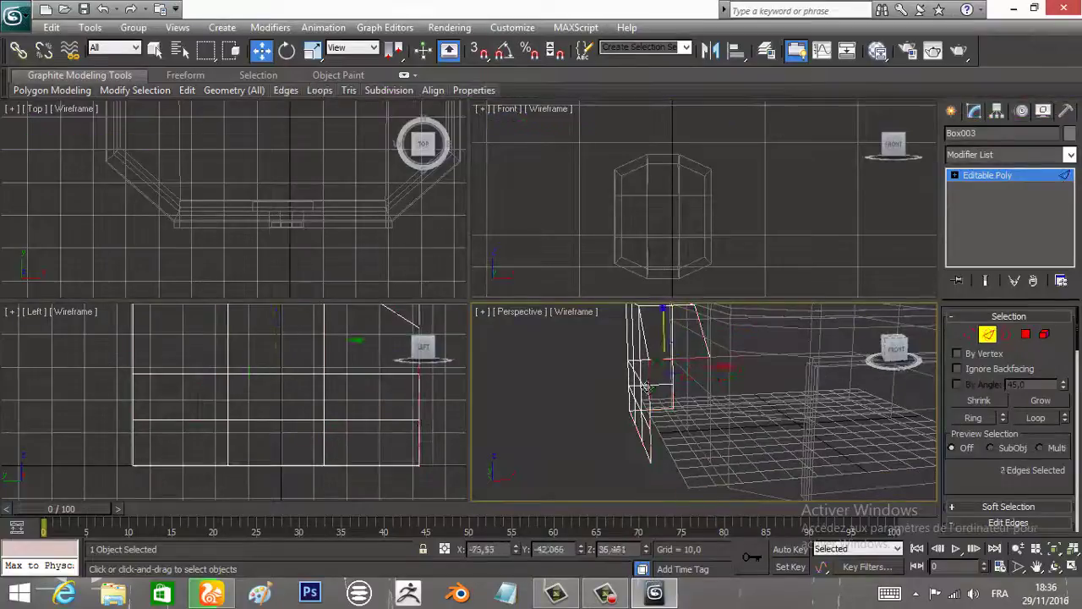
pyautogui.scroll(-2, 335, 386)
pyautogui.click(988, 334)
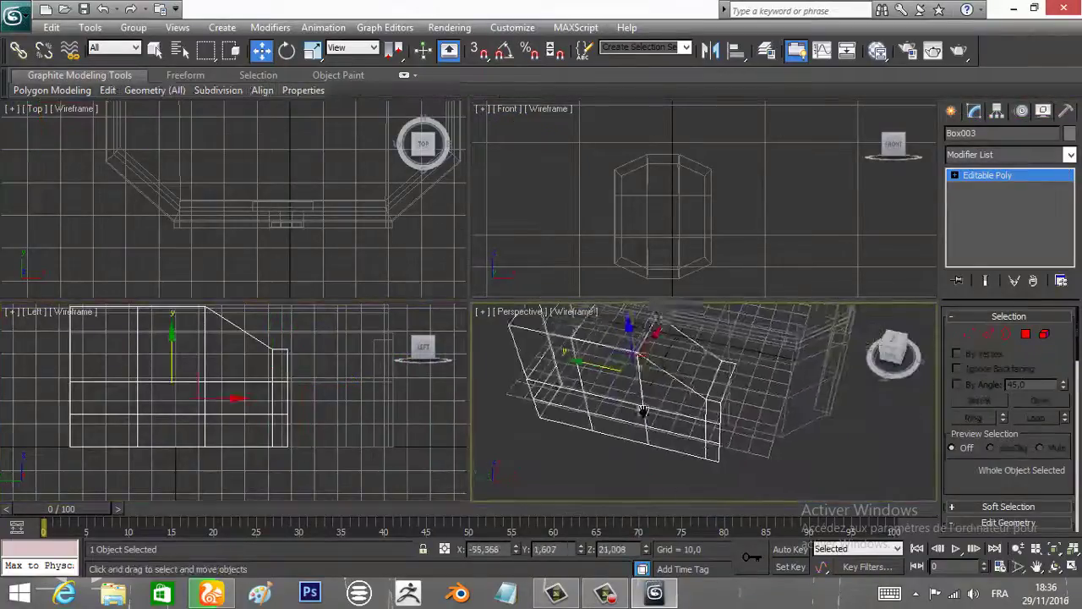
pyautogui.keyDown('alt'); pyautogui.moveTo(702, 406); pyautogui.dragTo(676, 372, button='middle'); pyautogui.keyUp('alt')
pyautogui.moveTo(345, 234); pyautogui.dragTo(279, 169, button='middle')
pyautogui.click(312, 51)
pyautogui.keyDown('alt'); pyautogui.moveTo(677, 397); pyautogui.dragTo(668, 380, button='middle'); pyautogui.keyUp('alt')
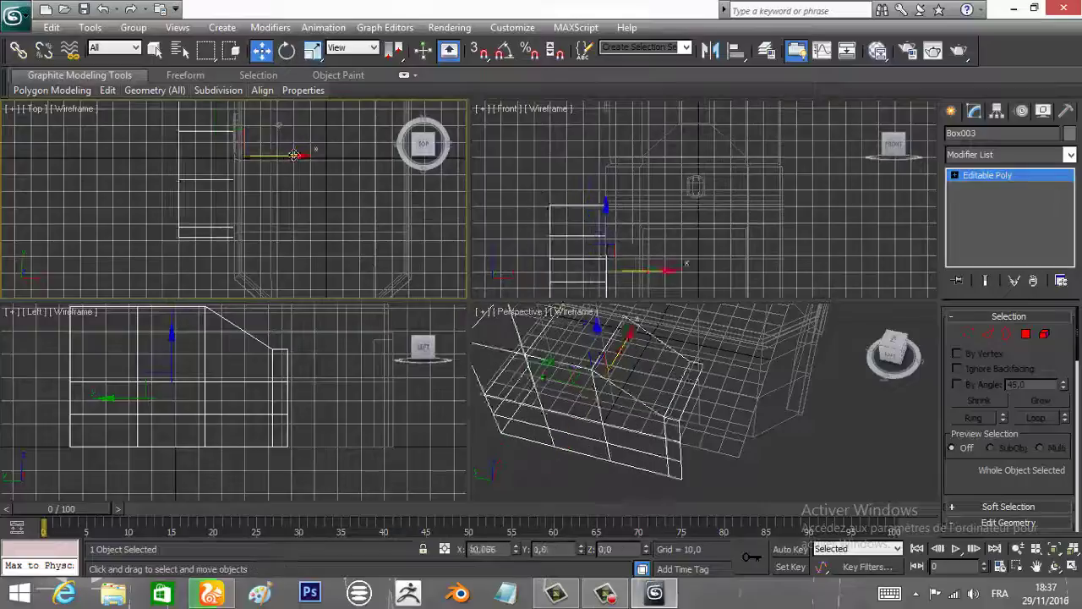
pyautogui.hotkey('shift', 'ctrl', 'z')
# Start creating a cylinder at the ramp's base
pyautogui.click(573, 311)
pyautogui.click(597, 346)
pyautogui.click(951, 110)
pyautogui.click(979, 246)
# Create a 10-sided cylinder at the ramp's base, radius 21.73 and height 50.283
pyautogui.moveTo(212, 222); pyautogui.dragTo(230, 222)
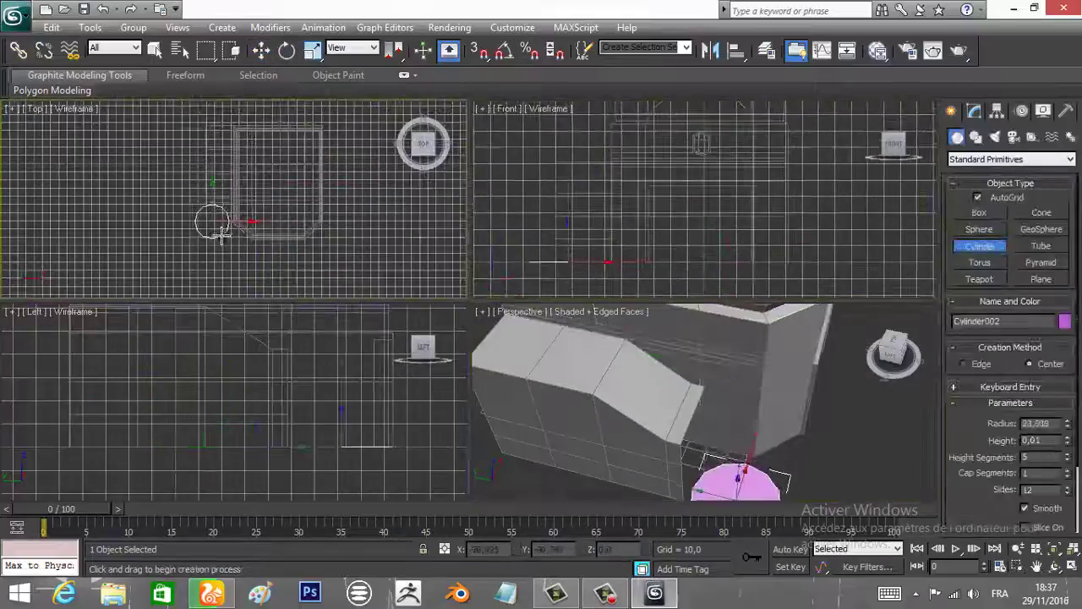
pyautogui.click(230, 169)
pyautogui.press('w')
pyautogui.click(974, 111)
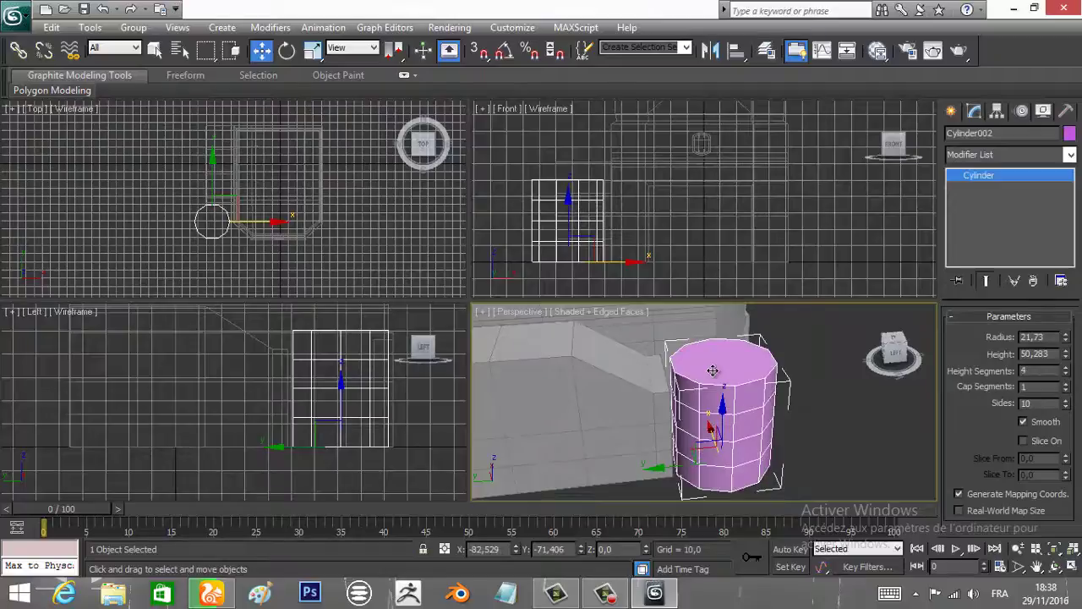
# Convert the cylinder to Editable Poly and delete half its faces
pyautogui.rightClick(713, 370)
pyautogui.click(939, 533)
pyautogui.press('4')
pyautogui.moveTo(279, 326); pyautogui.dragTo(342, 478)
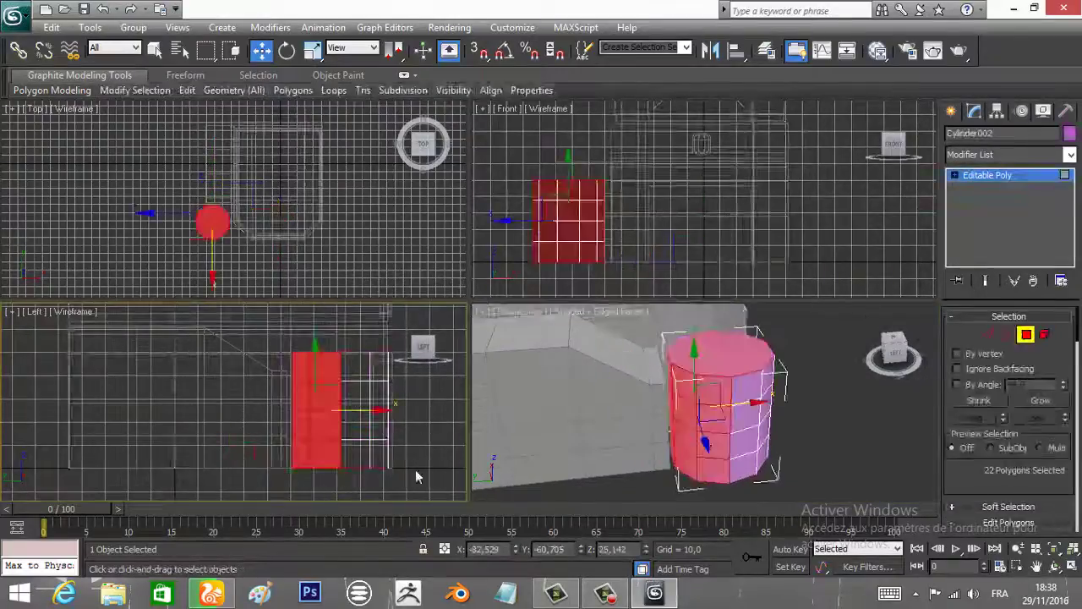
pyautogui.press('Delete')
# Scale the half-cylinder element and adjust its bottom row of vertices to fit the ramp
pyautogui.press('5')
pyautogui.click(398, 414)
pyautogui.press('r')
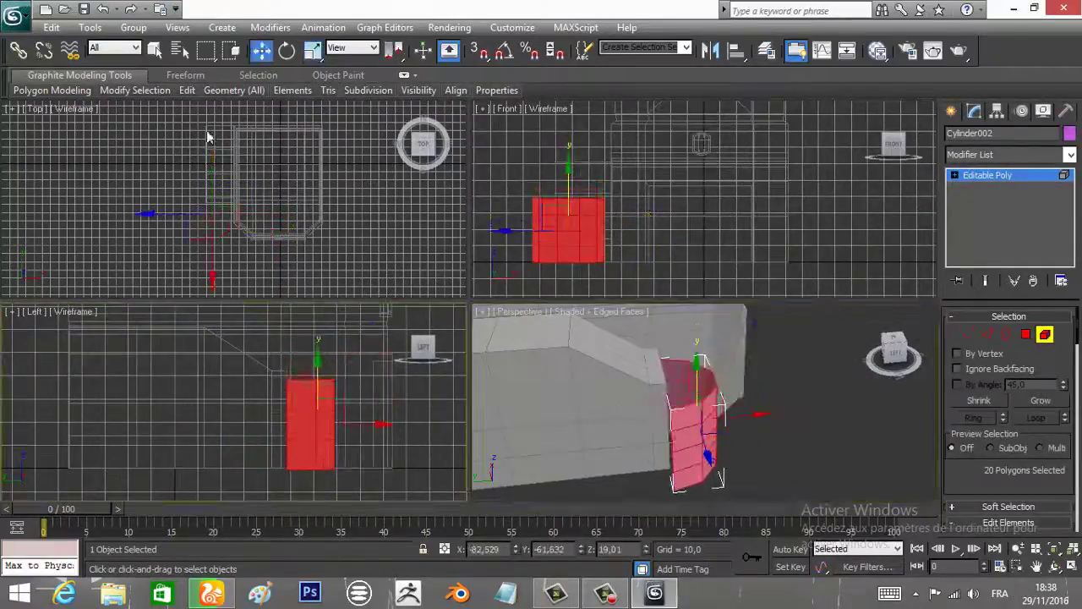
pyautogui.press('1')
pyautogui.moveTo(278, 405); pyautogui.dragTo(381, 466)
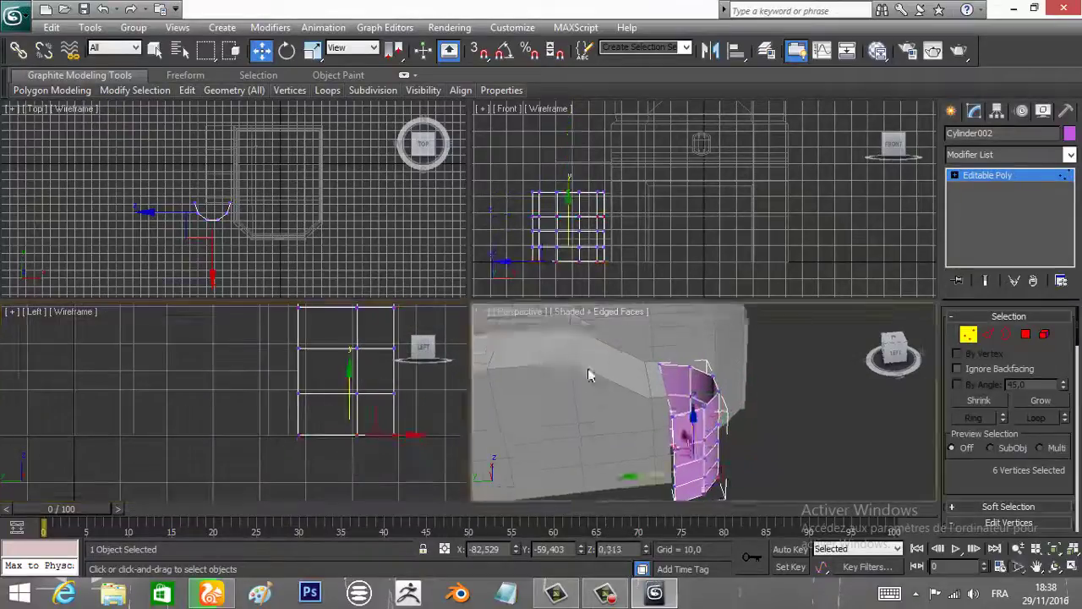
pyautogui.press('1')
pyautogui.keyDown('alt'); pyautogui.moveTo(589, 376); pyautogui.dragTo(618, 391, button='middle'); pyautogui.keyUp('alt')
pyautogui.scroll(3, 279, 253)
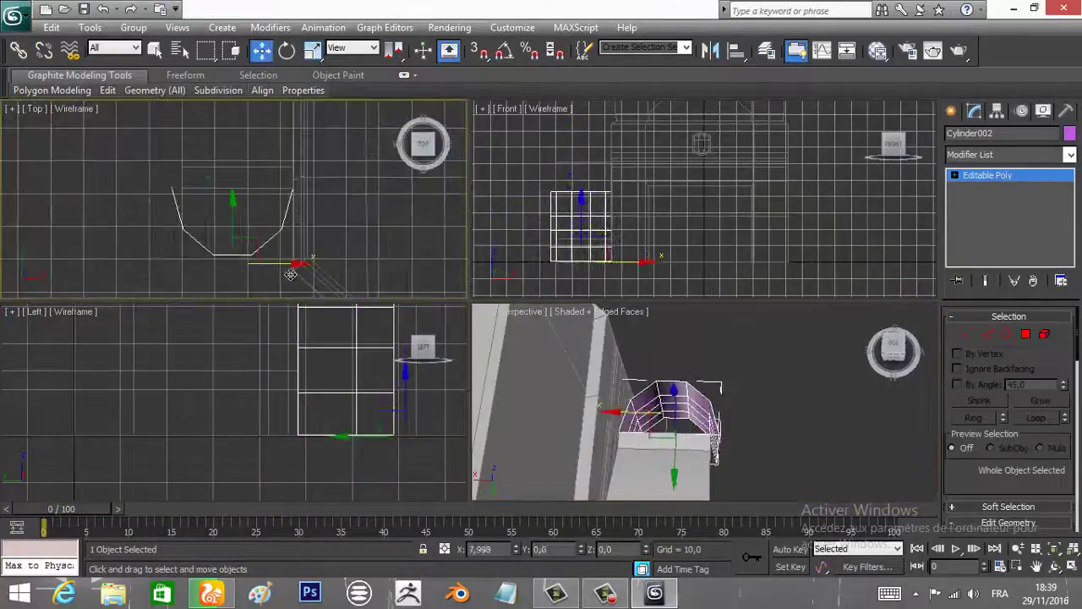
# Target-weld a loose vertex on the shell and move the selected shell vertices
pyautogui.scroll(5, 679, 443)
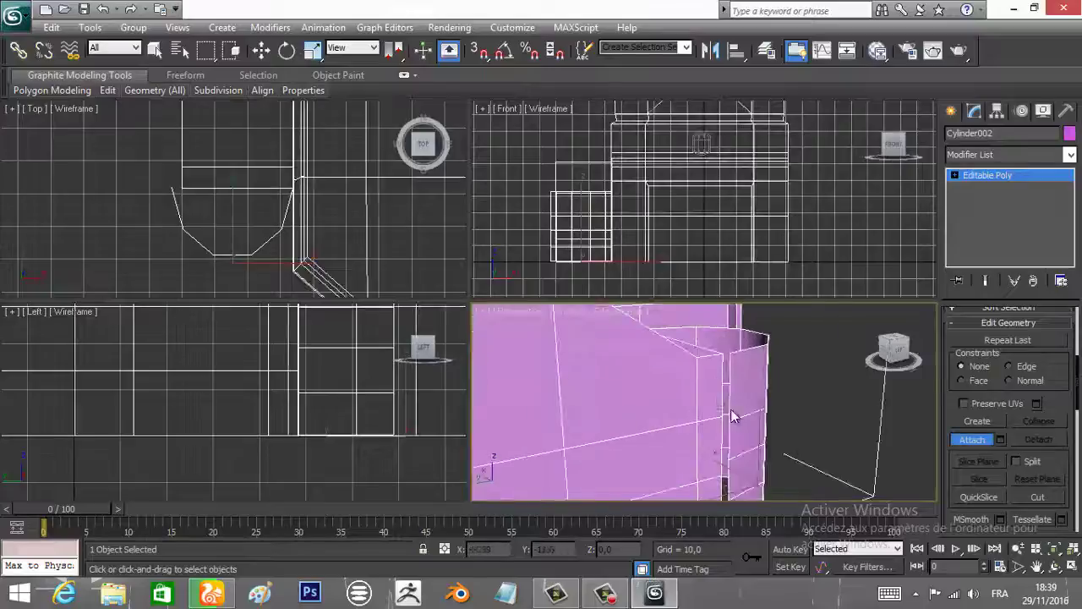
pyautogui.press('1')
pyautogui.press('w')
pyautogui.moveTo(975, 473); pyautogui.dragTo(975, 283)
pyautogui.click(1039, 386)
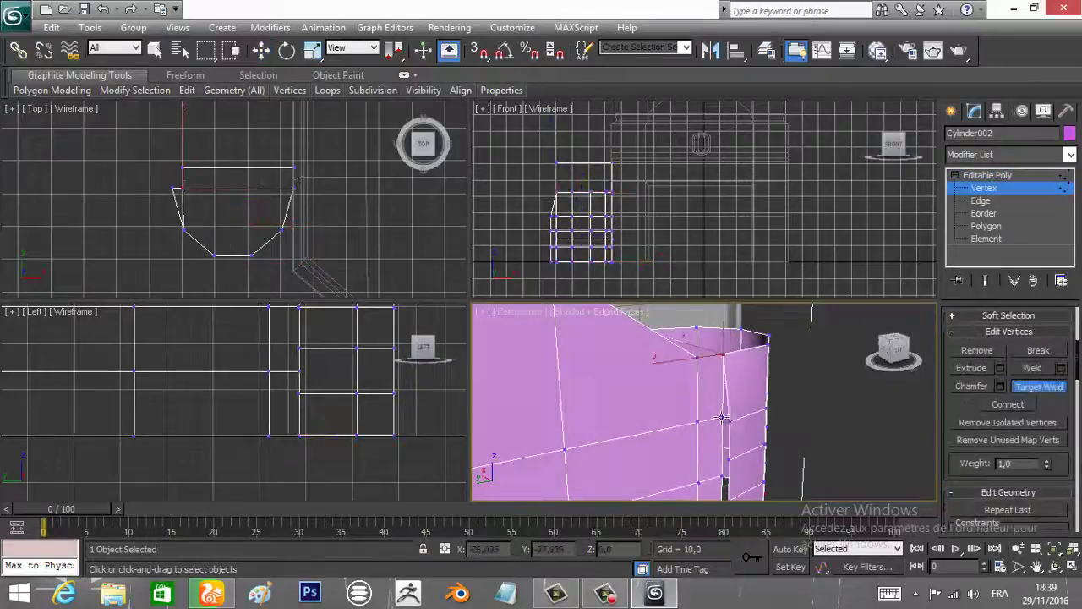
pyautogui.moveTo(723, 416); pyautogui.dragTo(729, 285, button='middle')
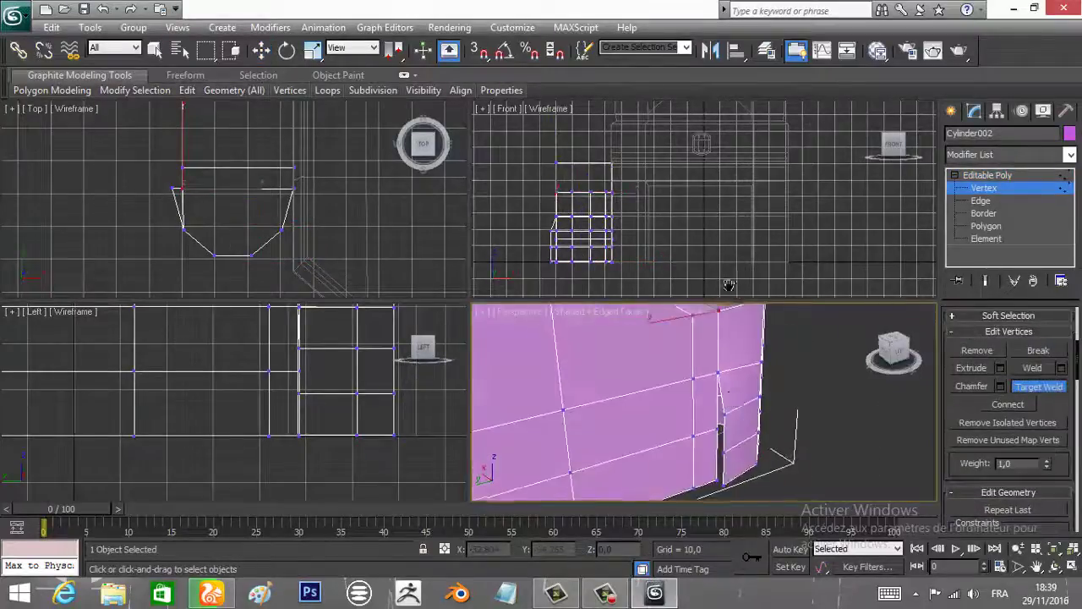
pyautogui.click(986, 226)
pyautogui.click(203, 397)
pyautogui.keyDown('ctrl'); pyautogui.click(68, 397); pyautogui.keyUp('ctrl')
pyautogui.keyDown('ctrl'); pyautogui.click(983, 188); pyautogui.keyUp('ctrl')
pyautogui.moveTo(950, 478)
pyautogui.mouseDown()
pyautogui.moveTo(950, 365)
pyautogui.moveTo(888, 325)
pyautogui.mouseUp()
# Try a Chamfer on the annex edges, then cancel it without applying
pyautogui.press('4')
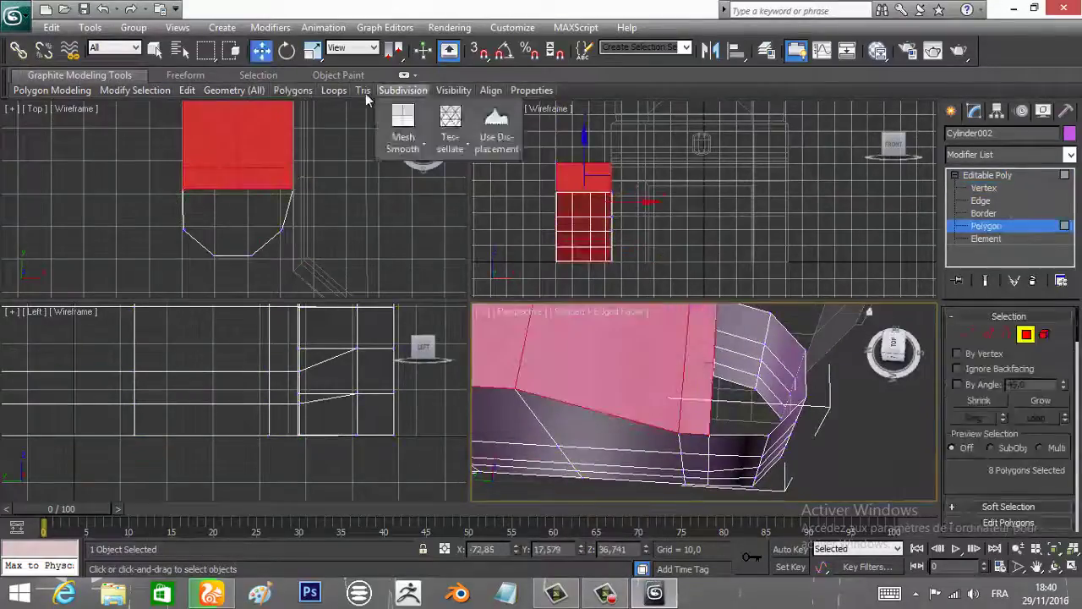
pyautogui.press('2')
pyautogui.moveTo(960, 479); pyautogui.dragTo(960, 344)
pyautogui.click(1000, 459)
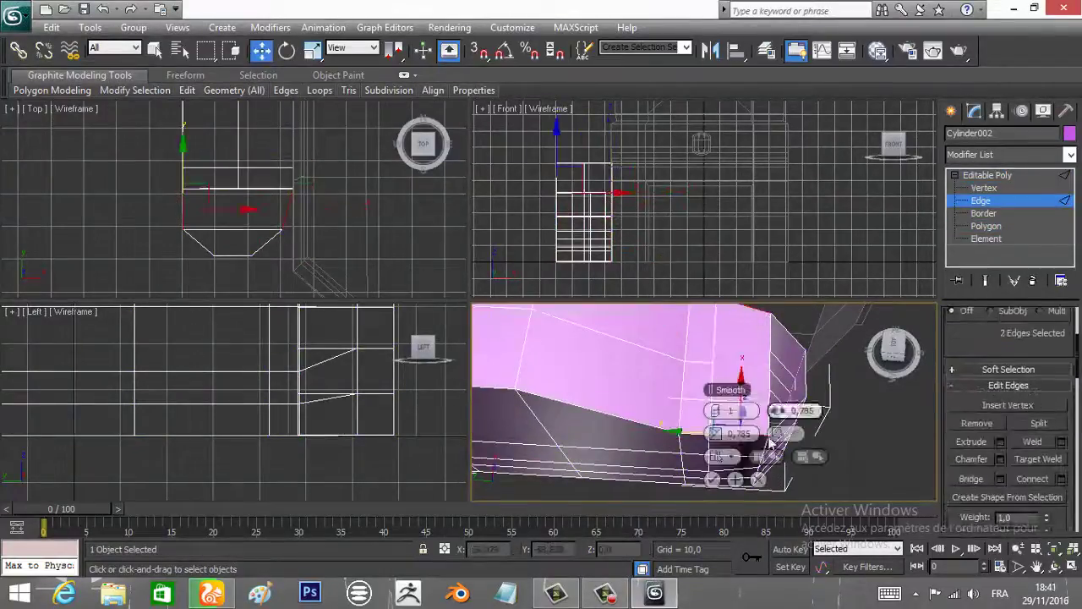
pyautogui.press('Escape')
pyautogui.keyDown('alt'); pyautogui.moveTo(786, 364); pyautogui.dragTo(797, 363, button='middle'); pyautogui.keyUp('alt')
pyautogui.moveTo(714, 458)
pyautogui.keyDown('alt'); pyautogui.mouseDown(button='middle')
pyautogui.moveTo(761, 406)
pyautogui.moveTo(725, 338)
pyautogui.mouseUp(button='middle'); pyautogui.keyUp('alt')
pyautogui.press('1')
# Check the gap in wireframe, then Bridge the border edges to fill it
pyautogui.click(592, 311)
pyautogui.click(647, 420)
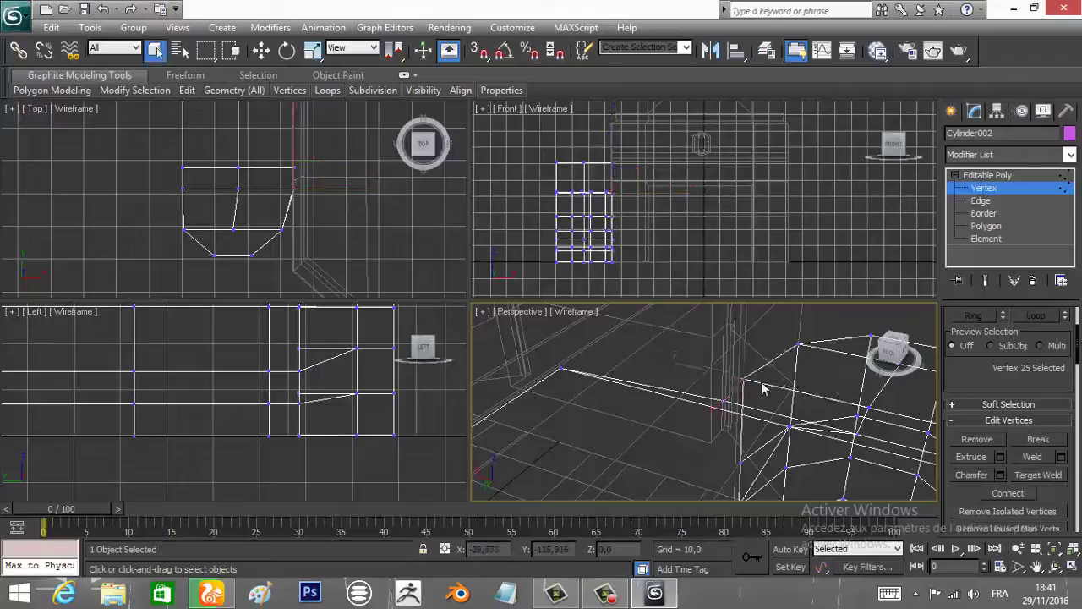
pyautogui.moveTo(762, 388)
pyautogui.keyDown('alt'); pyautogui.mouseDown(button='middle')
pyautogui.moveTo(725, 448)
pyautogui.moveTo(689, 449)
pyautogui.mouseUp(button='middle'); pyautogui.keyUp('alt')
pyautogui.press('4')
pyautogui.press('F3')
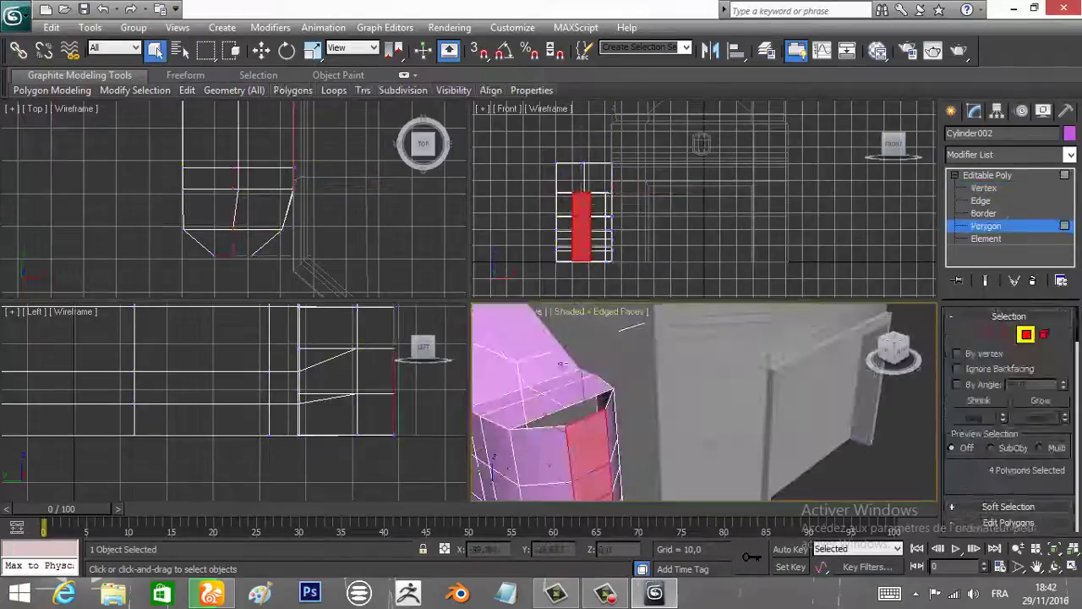
pyautogui.scroll(-3, 1006, 422)
pyautogui.click(1000, 451)
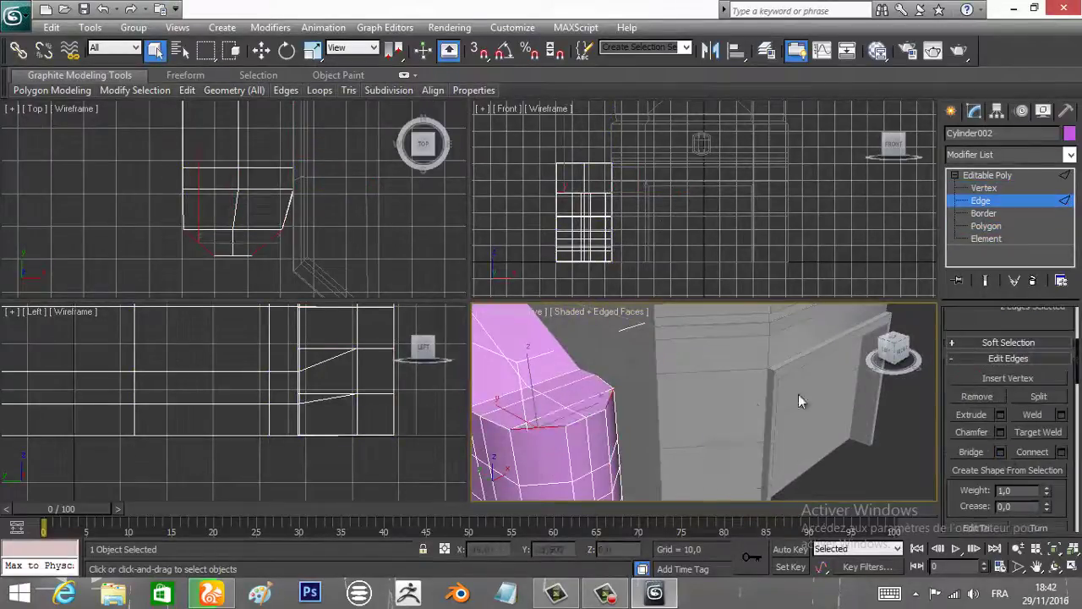
pyautogui.press('1')
pyautogui.press('w')
pyautogui.keyDown('alt'); pyautogui.moveTo(800, 400); pyautogui.dragTo(761, 406, button='middle'); pyautogui.keyUp('alt')
# Select an edge on the annex end and move it
pyautogui.press('1')
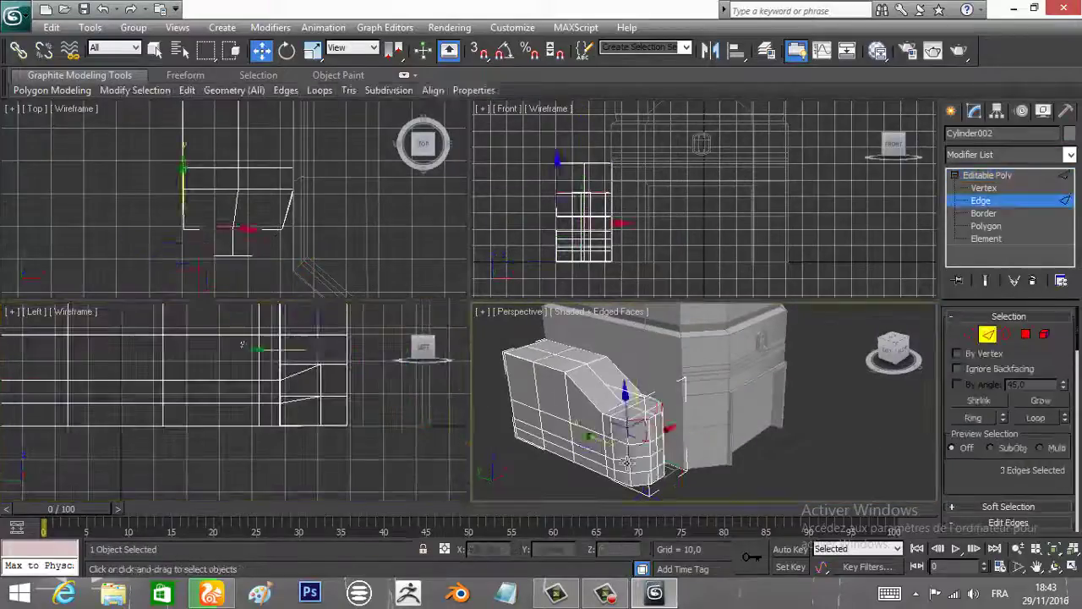
pyautogui.moveTo(169, 399); pyautogui.dragTo(186, 397, button='middle')
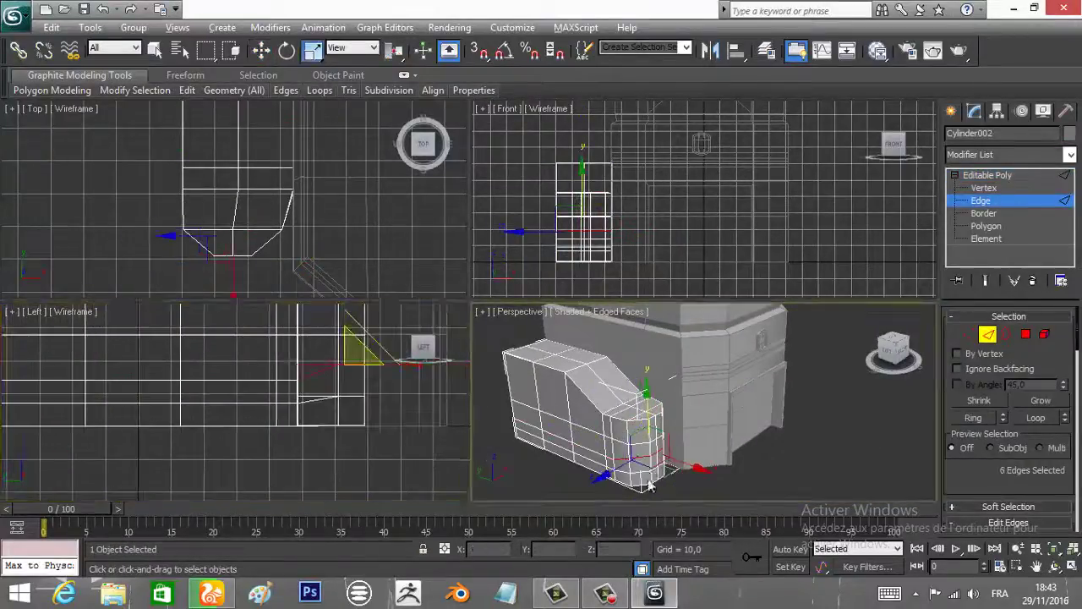
pyautogui.scroll(2, 324, 380)
pyautogui.click(320, 413)
pyautogui.keyDown('alt'); pyautogui.moveTo(338, 456); pyautogui.dragTo(369, 401, button='middle'); pyautogui.keyUp('alt')
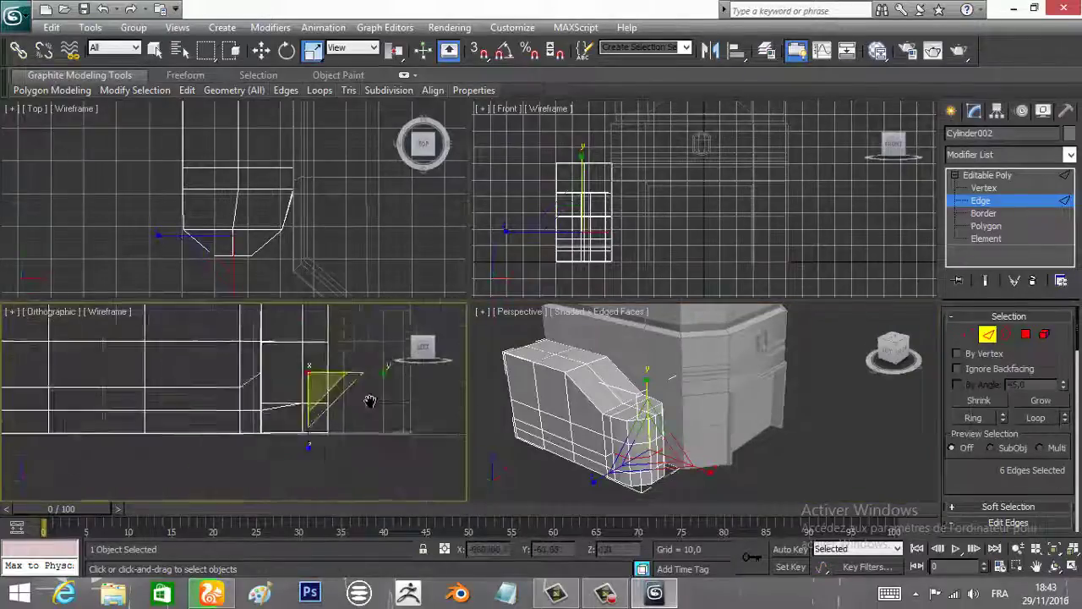
pyautogui.press('w')
pyautogui.keyDown('alt'); pyautogui.moveTo(329, 479); pyautogui.dragTo(278, 391, button='middle'); pyautogui.keyUp('alt')
pyautogui.press('w')
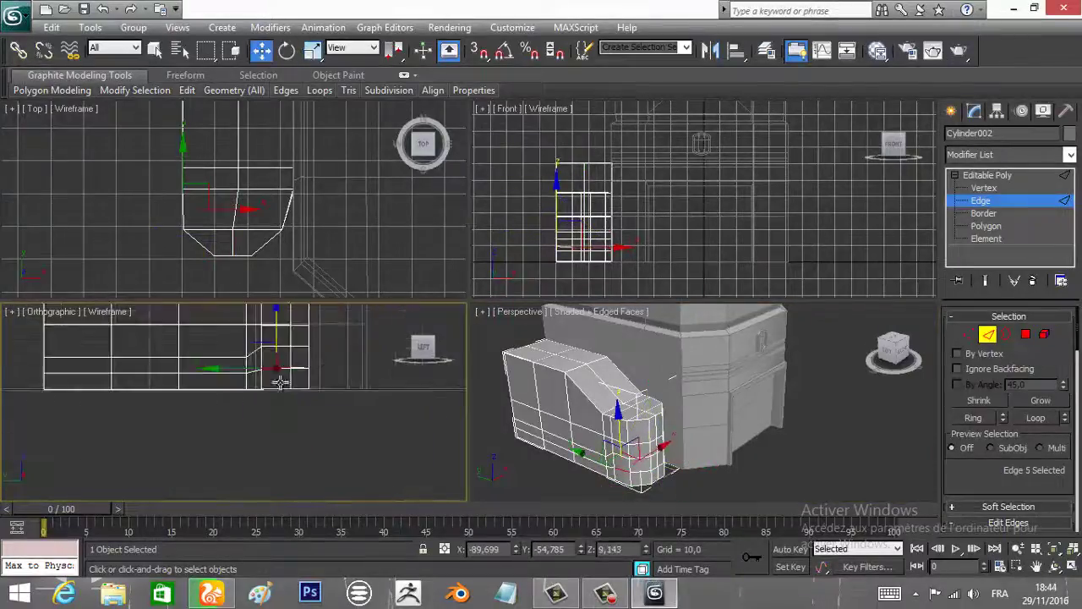
# Scale the base face loop outward, tweak vertices, and view the building in realistic shading
pyautogui.press('4')
pyautogui.keyDown('shift'); pyautogui.click(647, 433); pyautogui.keyUp('shift')
pyautogui.press('r')
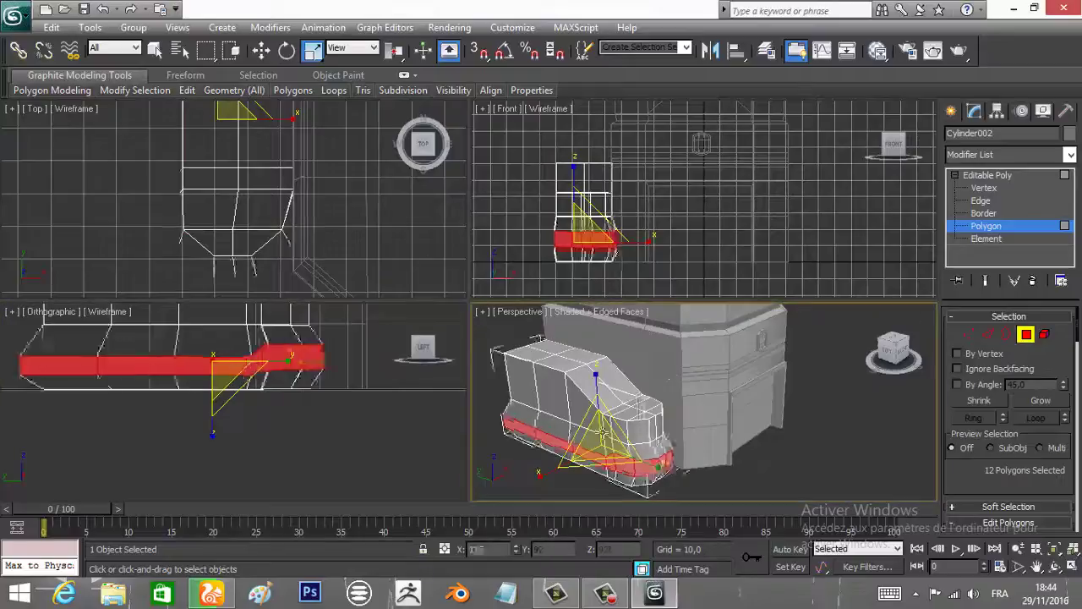
pyautogui.keyDown('alt'); pyautogui.moveTo(237, 406); pyautogui.dragTo(227, 338, button='middle'); pyautogui.keyUp('alt')
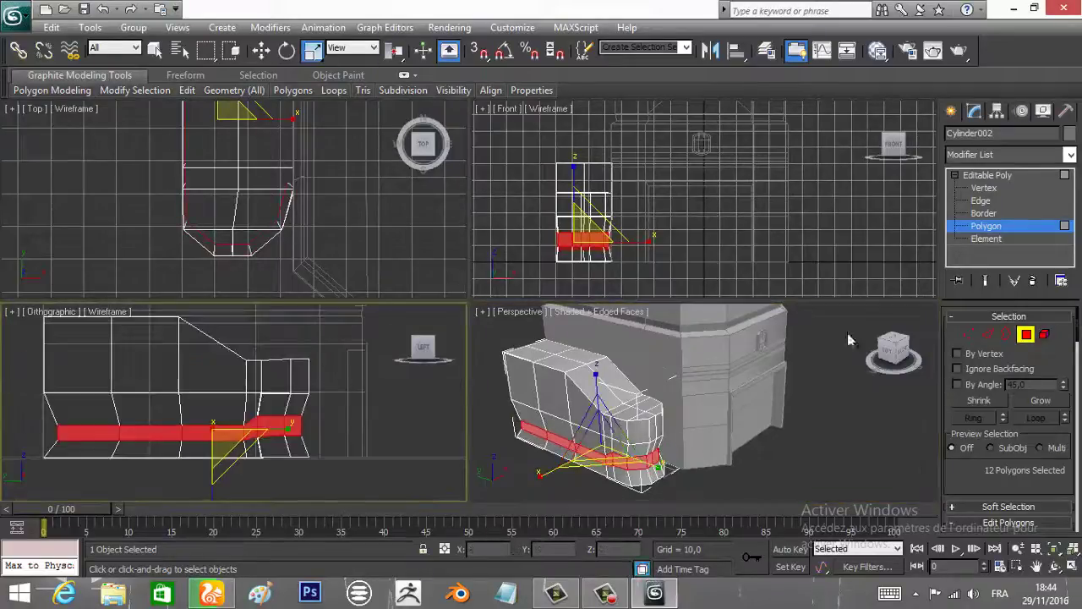
pyautogui.press('1')
pyautogui.press('F4')
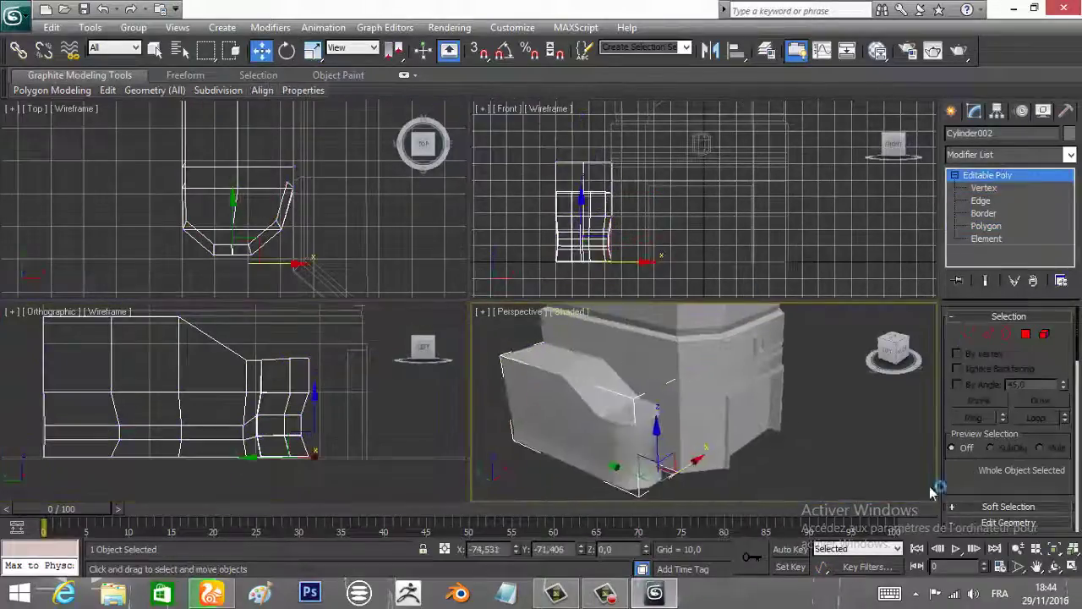
pyautogui.hotkey('alt', 'w')
pyautogui.keyDown('alt'); pyautogui.moveTo(488, 369); pyautogui.dragTo(476, 237, button='middle'); pyautogui.keyUp('alt')
pyautogui.click(681, 237)
# With AutoGrid on, create a thin box on the upper wall and move it up
pyautogui.click(473, 224)
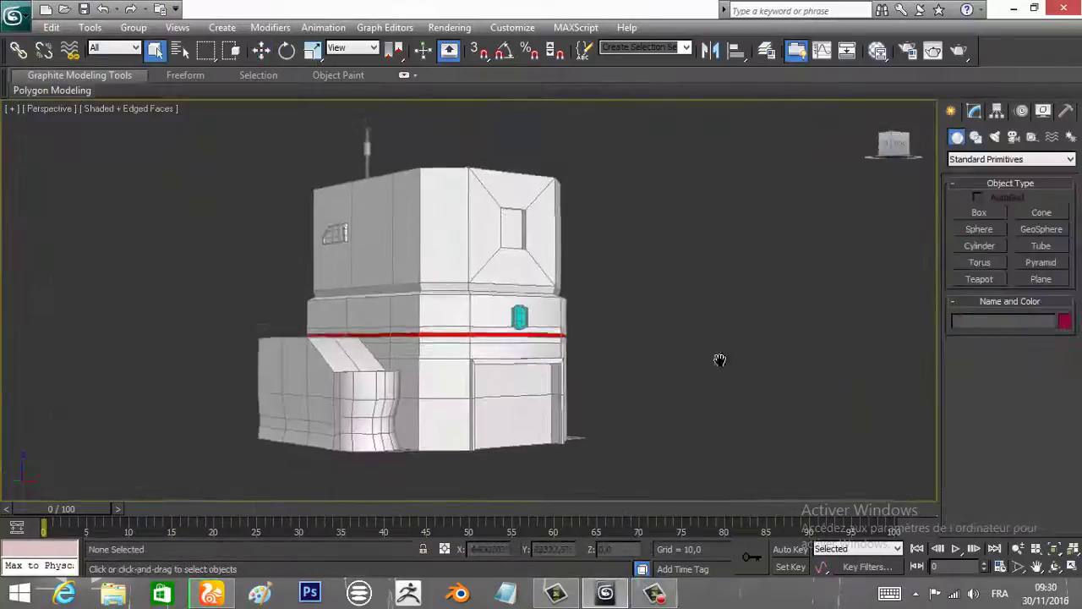
pyautogui.click(980, 199)
pyautogui.hotkey('alt', 'w')
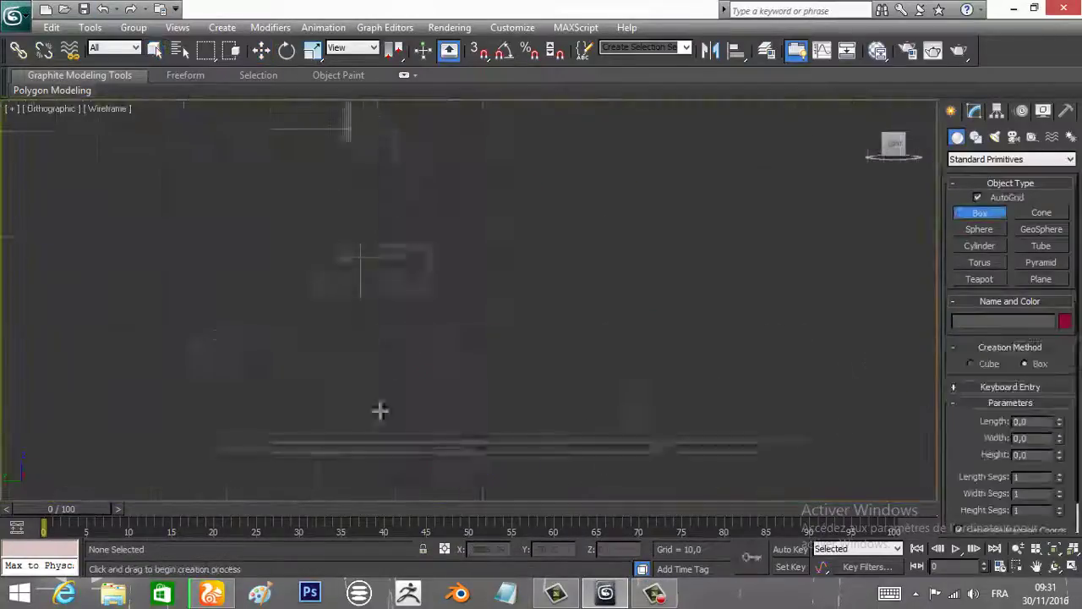
pyautogui.hotkey('alt', 'w')
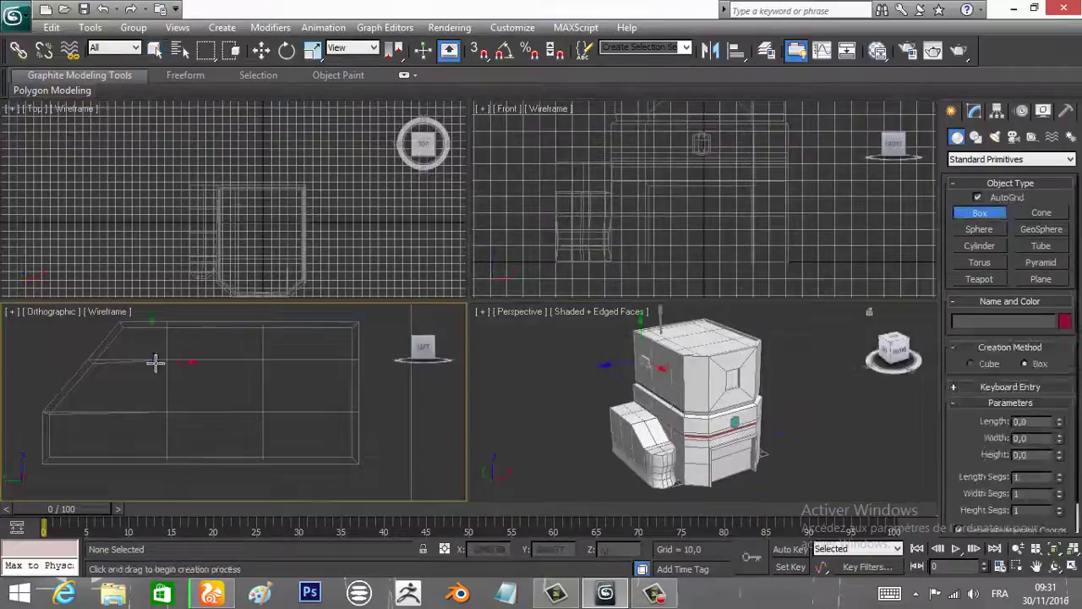
pyautogui.scroll(5, 744, 375)
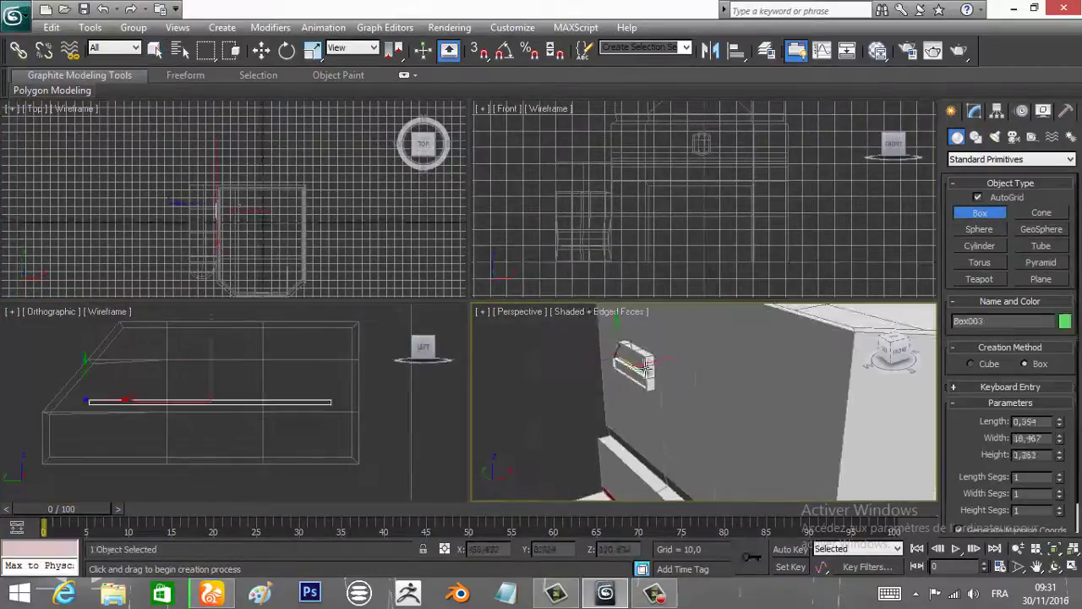
pyautogui.rightClick(644, 365)
pyautogui.click(974, 111)
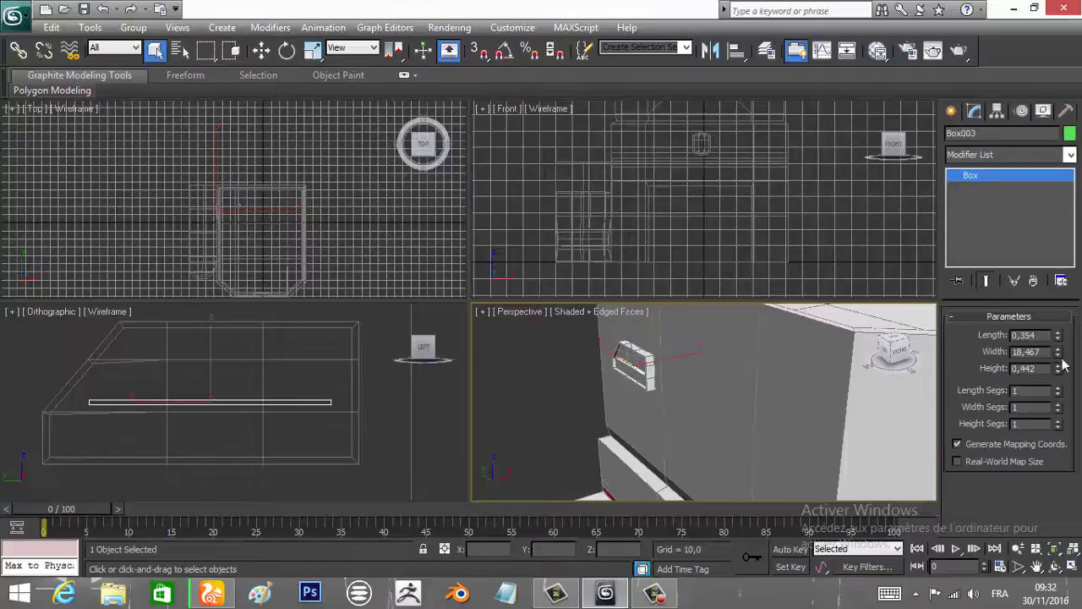
pyautogui.press('w')
pyautogui.moveTo(194, 402); pyautogui.dragTo(210, 349)
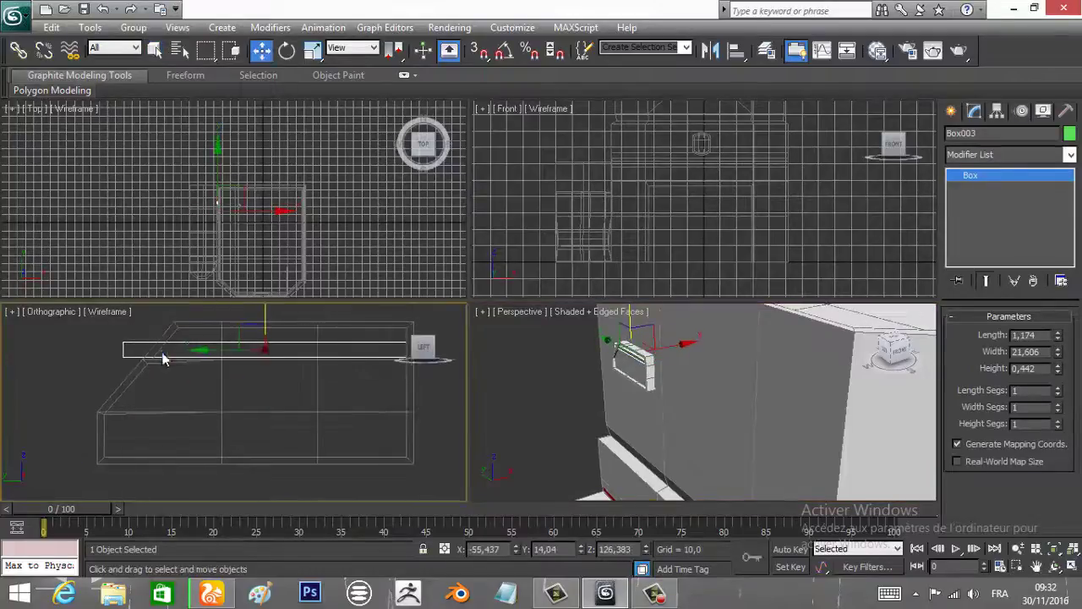
# Convert the thin box to Editable Poly and adjust its vertices
pyautogui.rightClick(163, 358)
pyautogui.click(329, 506)
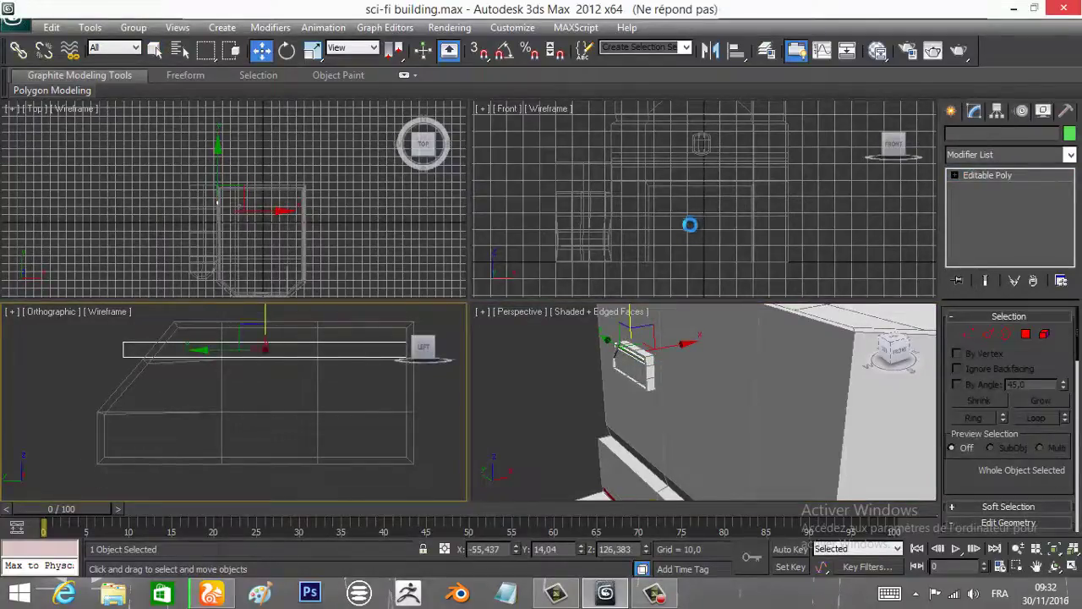
pyautogui.click(974, 335)
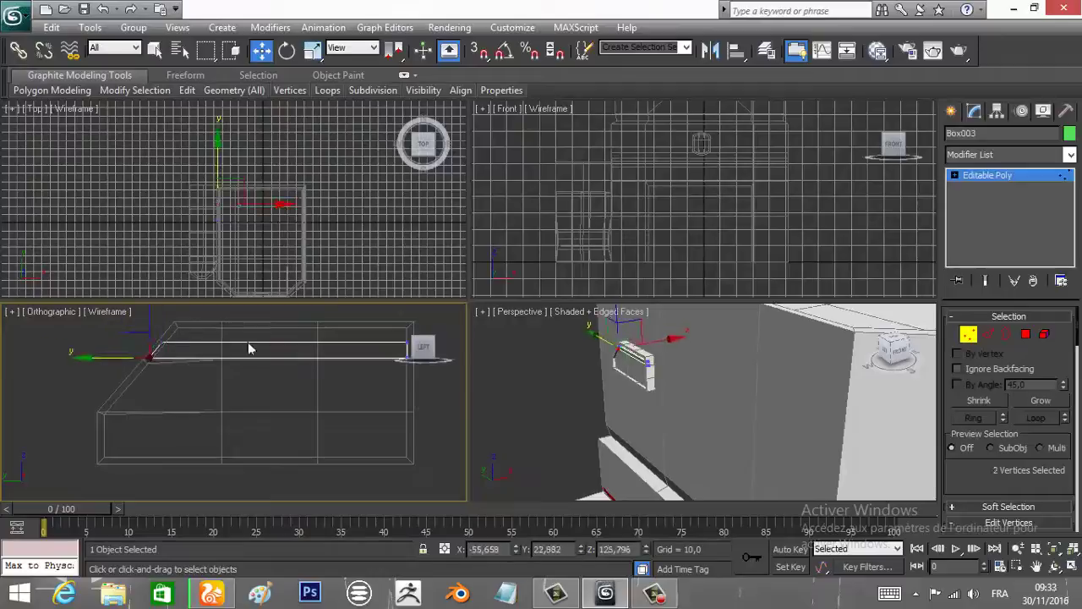
pyautogui.click(1006, 154)
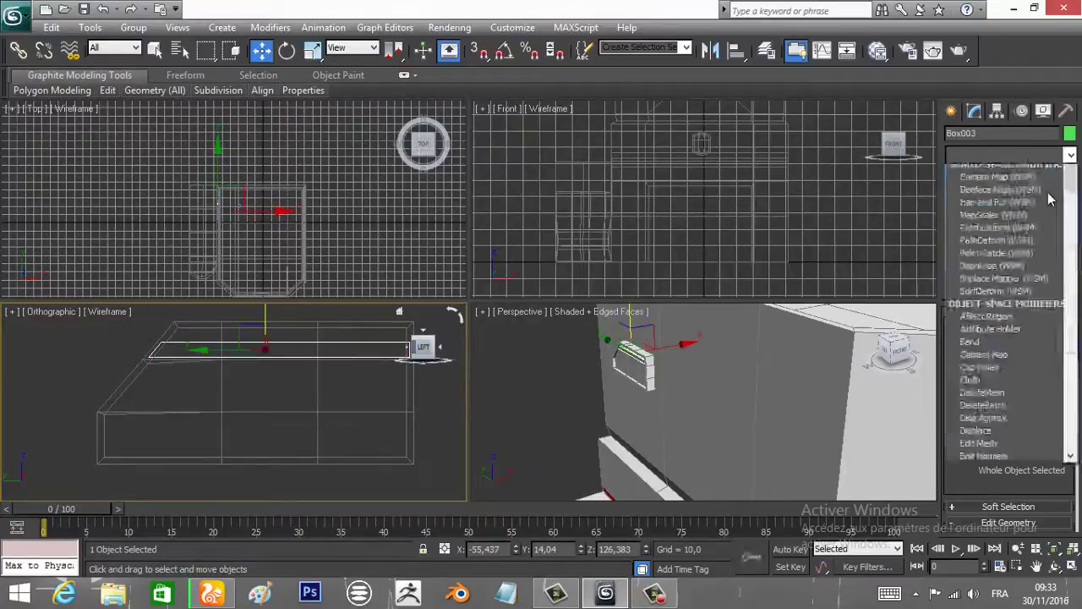
pyautogui.scroll(-5, 1006, 339)
pyautogui.click(265, 348)
# Shift-drag copies of the slat downward to stack four slats into a vent
pyautogui.keyDown('shift'); pyautogui.moveTo(265, 348); pyautogui.dragTo(265, 410); pyautogui.keyUp('shift')
pyautogui.press('1')
pyautogui.click(968, 334)
pyautogui.click(543, 360)
pyautogui.press('1')
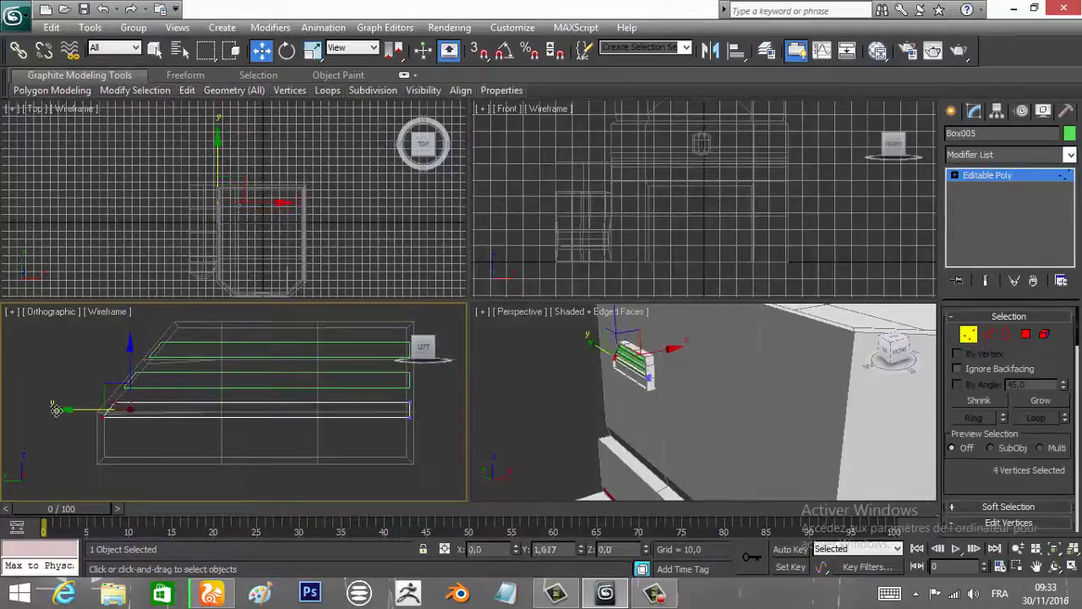
pyautogui.press('1')
pyautogui.keyDown('shift'); pyautogui.moveTo(275, 354); pyautogui.dragTo(275, 381); pyautogui.keyUp('shift')
pyautogui.click(544, 361)
pyautogui.press('1')
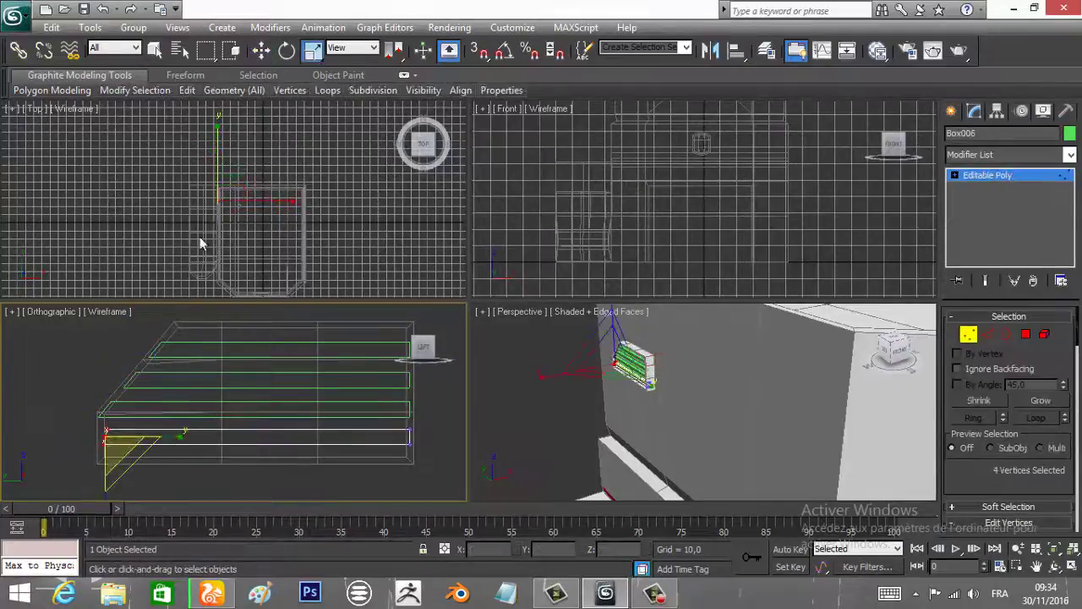
pyautogui.press('1')
pyautogui.scroll(-5, 634, 398)
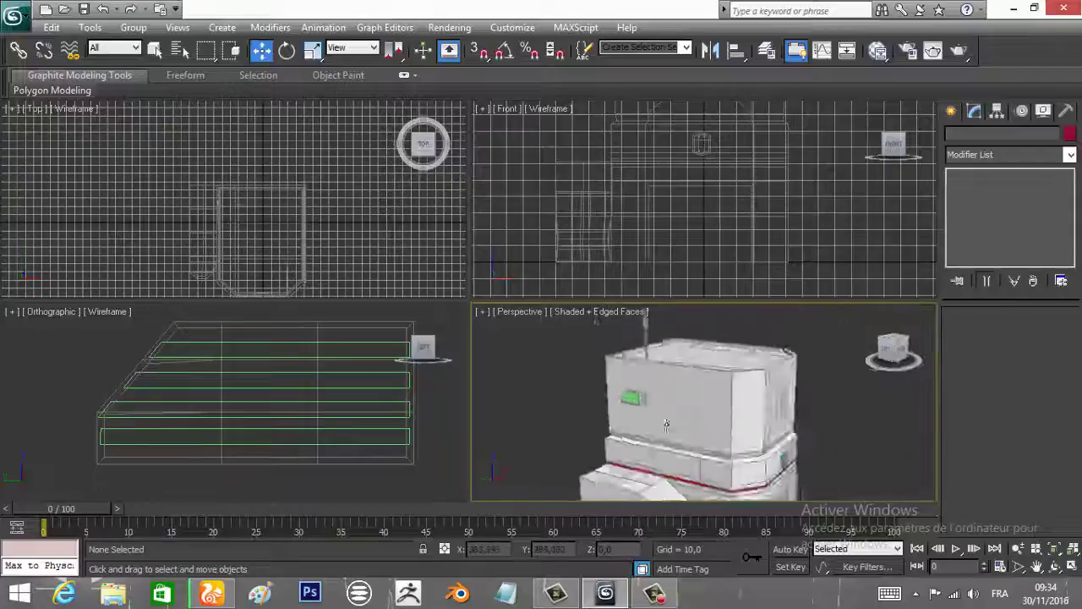
pyautogui.moveTo(634, 398)
pyautogui.keyDown('alt'); pyautogui.mouseDown(button='middle')
pyautogui.moveTo(596, 446)
pyautogui.moveTo(558, 440)
pyautogui.mouseUp(button='middle'); pyautogui.keyUp('alt')
# Select the front annex and restore its band of twelve selected faces
pyautogui.click(596, 445)
pyautogui.press('4')
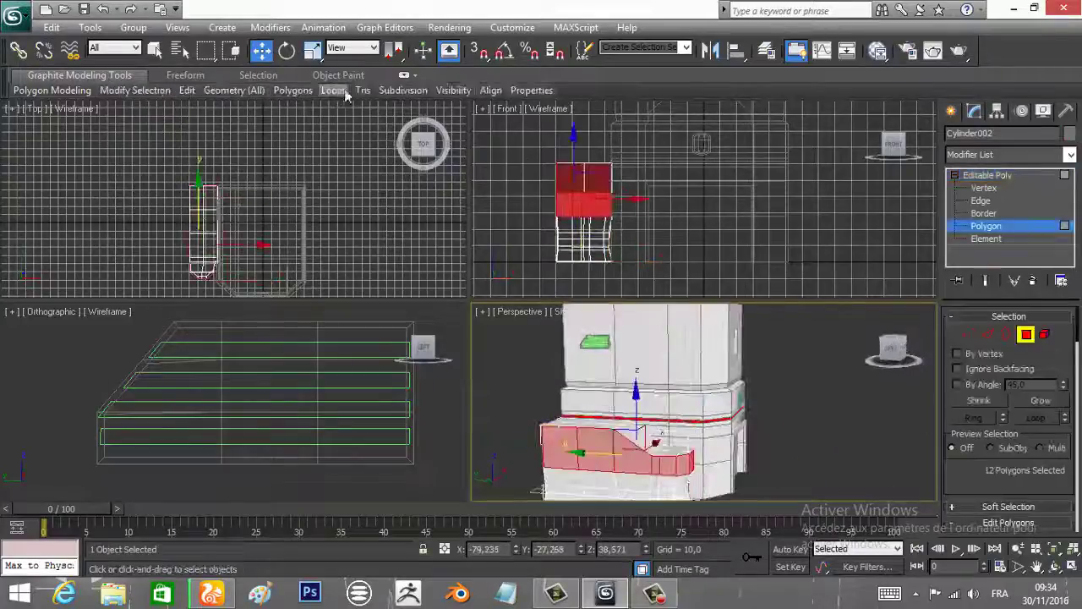
pyautogui.click(565, 440)
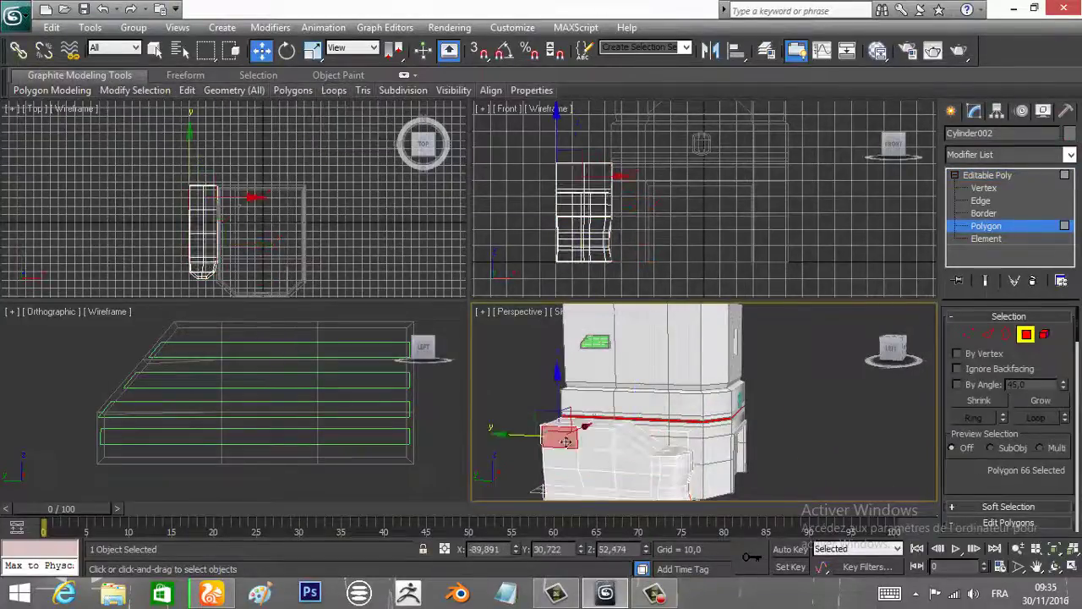
pyautogui.hotkey('ctrl', 'z')
pyautogui.scroll(-3, 1052, 470)
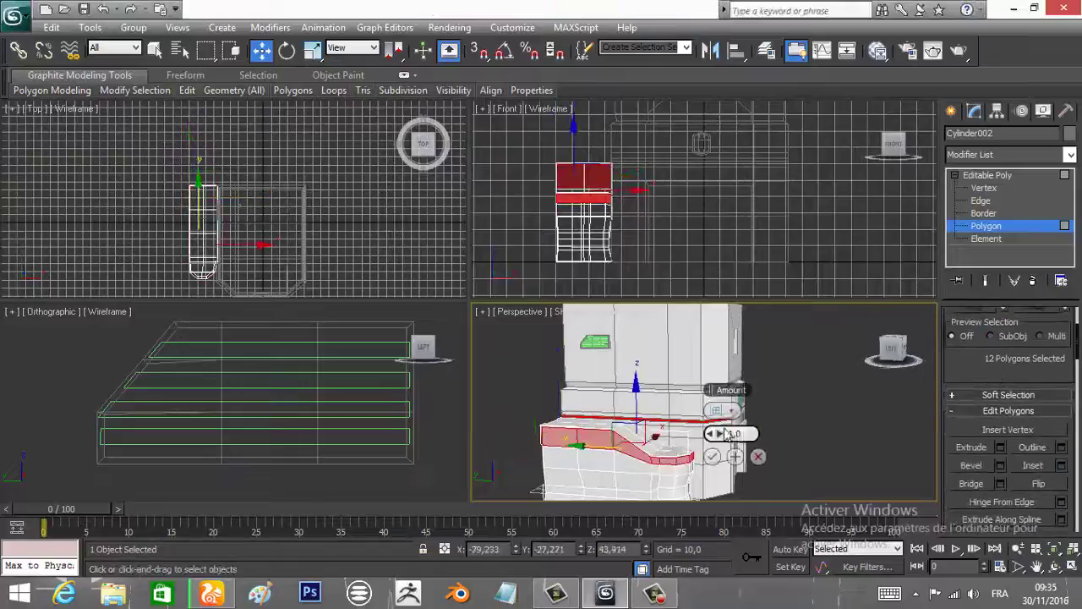
pyautogui.keyDown('alt'); pyautogui.moveTo(734, 414); pyautogui.dragTo(625, 418, button='middle'); pyautogui.keyUp('alt')
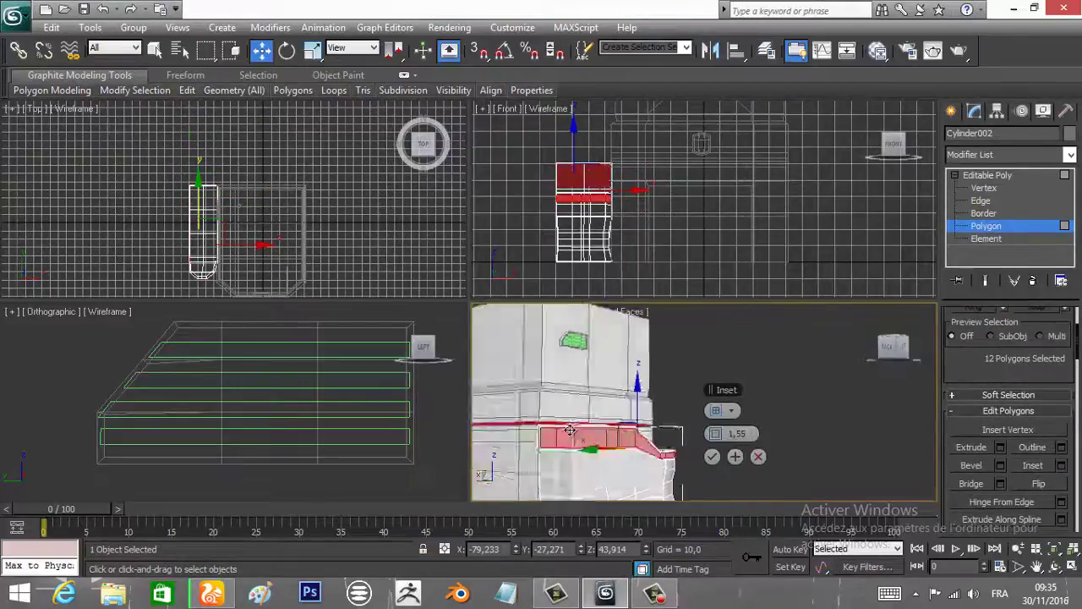
pyautogui.scroll(5, 592, 397)
# Move Cylinder002's vertices, zooming the orthographic view onto the ramp piece
pyautogui.press('2')
pyautogui.press('4')
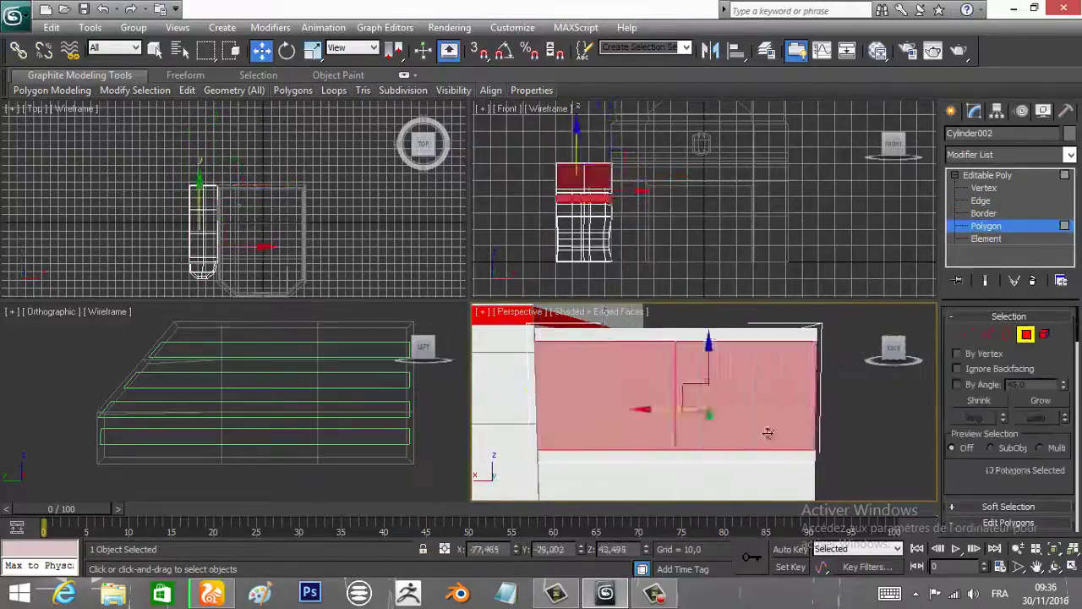
pyautogui.keyDown('alt'); pyautogui.moveTo(768, 435); pyautogui.dragTo(719, 361, button='middle'); pyautogui.keyUp('alt')
pyautogui.press('2')
pyautogui.press('1')
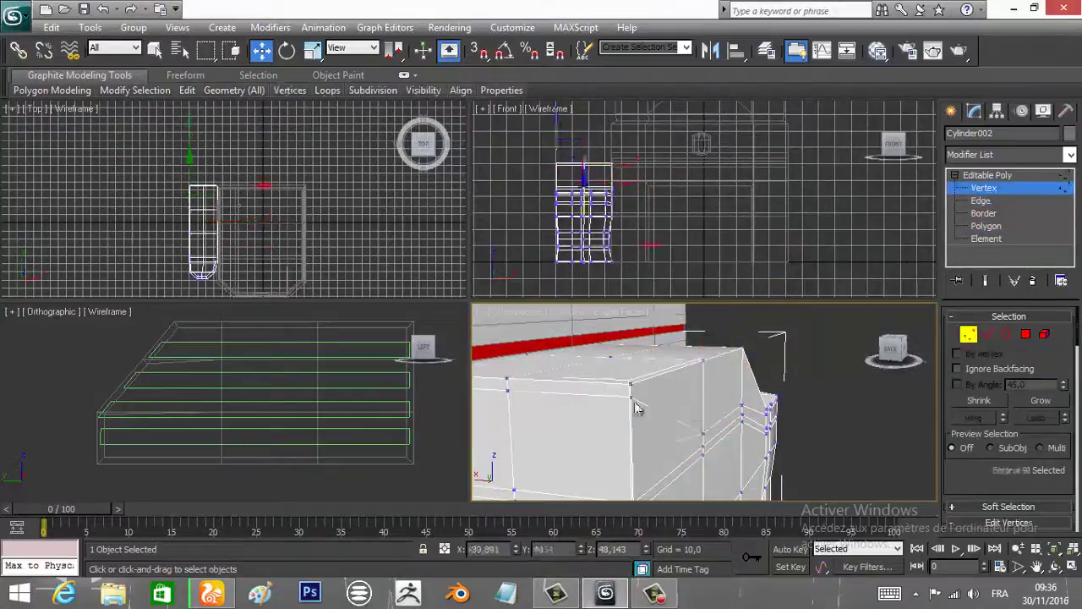
pyautogui.moveTo(623, 429); pyautogui.dragTo(666, 416, button='middle')
pyautogui.keyDown('alt'); pyautogui.moveTo(546, 321); pyautogui.dragTo(761, 417, button='middle'); pyautogui.keyUp('alt')
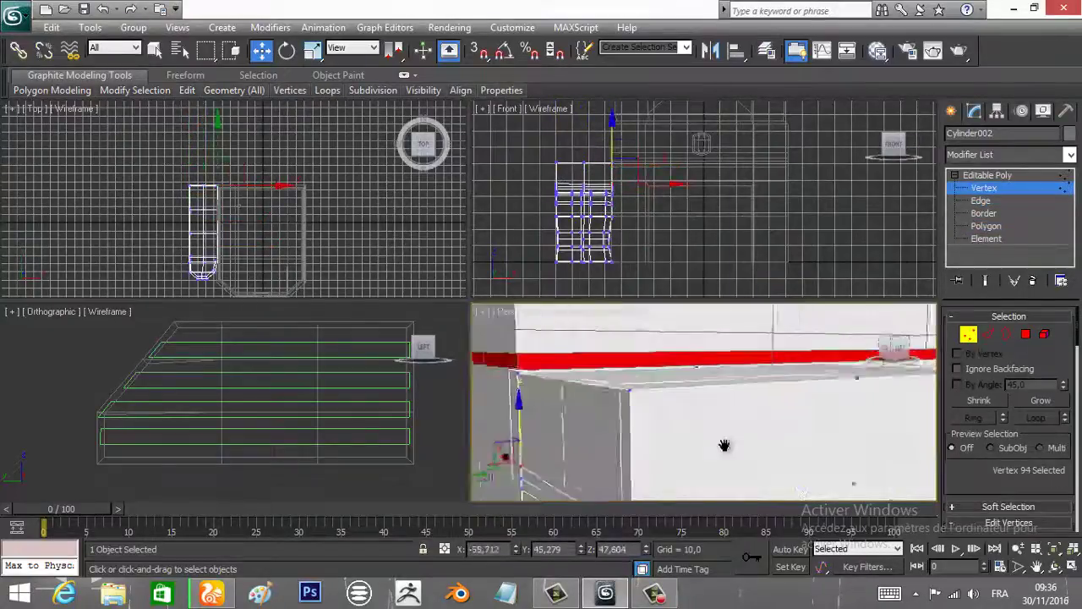
pyautogui.keyDown('alt'); pyautogui.moveTo(203, 397); pyautogui.dragTo(263, 411, button='middle'); pyautogui.keyUp('alt')
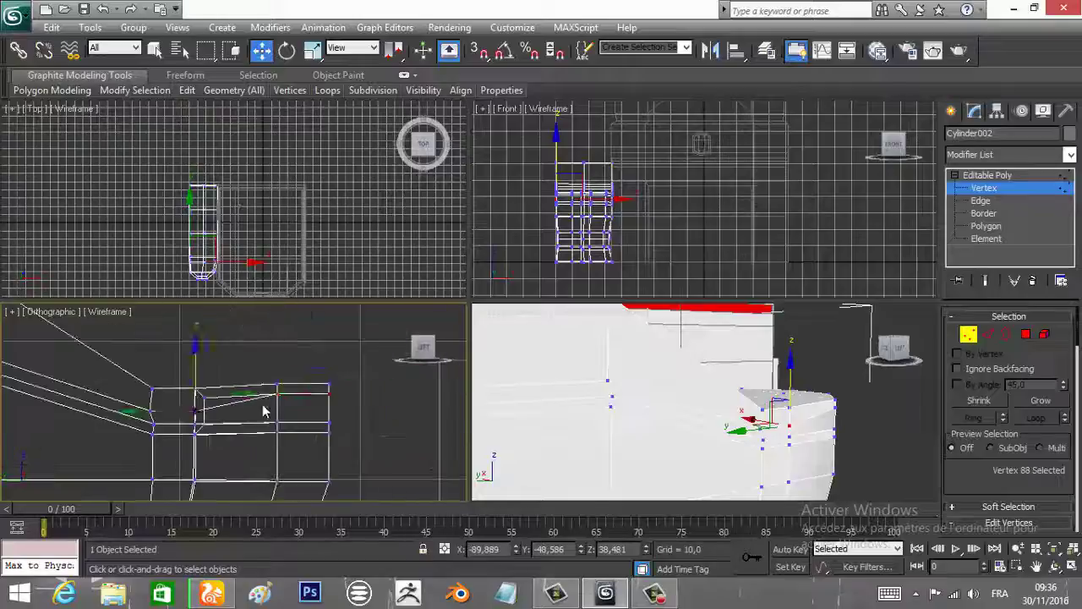
# Extrude the 13-polygon side strip outward into a thin ledge band
pyautogui.press('4')
pyautogui.hotkey('shift', 'e')
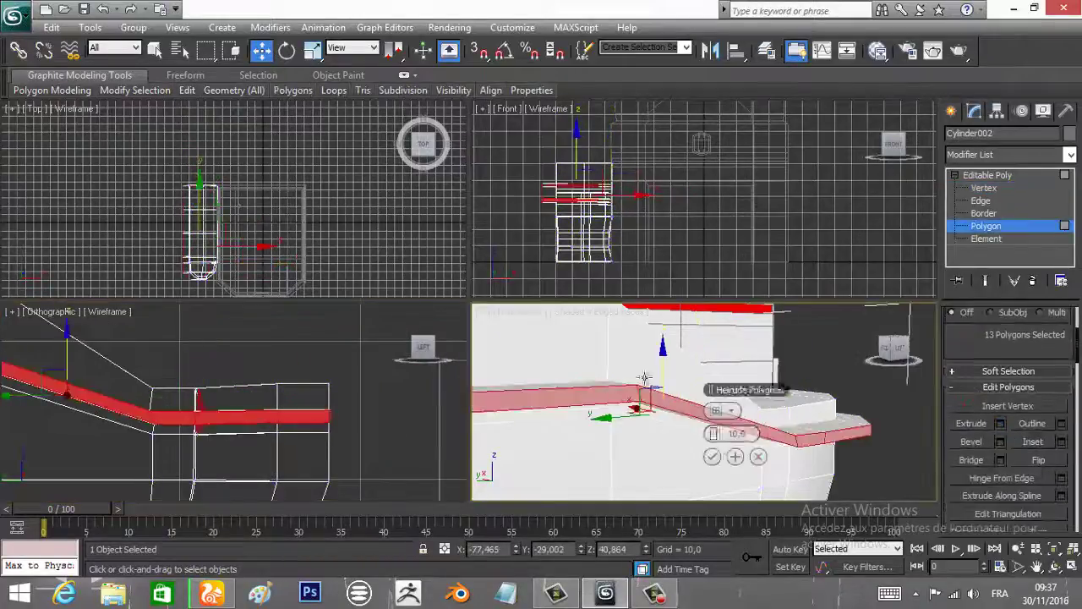
pyautogui.keyDown('alt'); pyautogui.moveTo(727, 398); pyautogui.dragTo(734, 412, button='middle'); pyautogui.keyUp('alt')
pyautogui.click(712, 457)
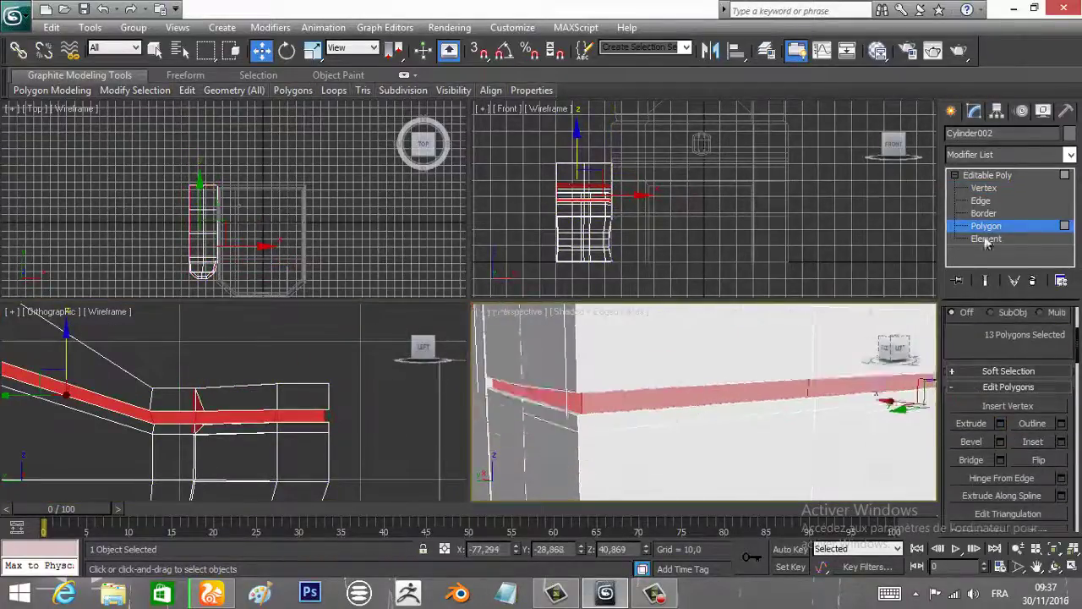
# Detach the red door polygons as a separate object, Object001
pyautogui.scroll(-5, 1072, 446)
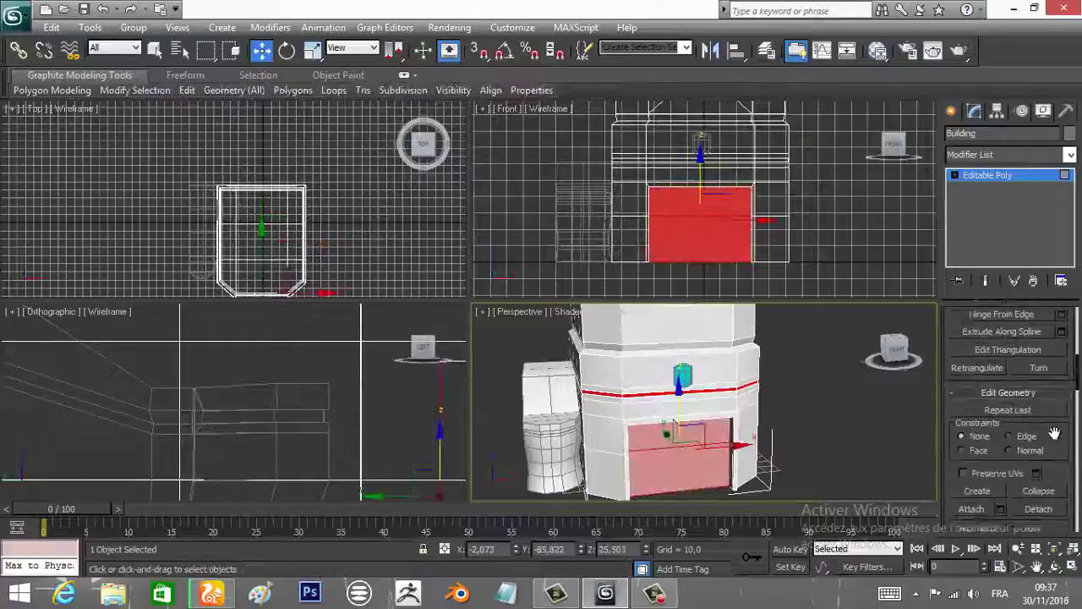
pyautogui.click(972, 473)
pyautogui.click(719, 448)
pyautogui.scroll(4, 673, 222)
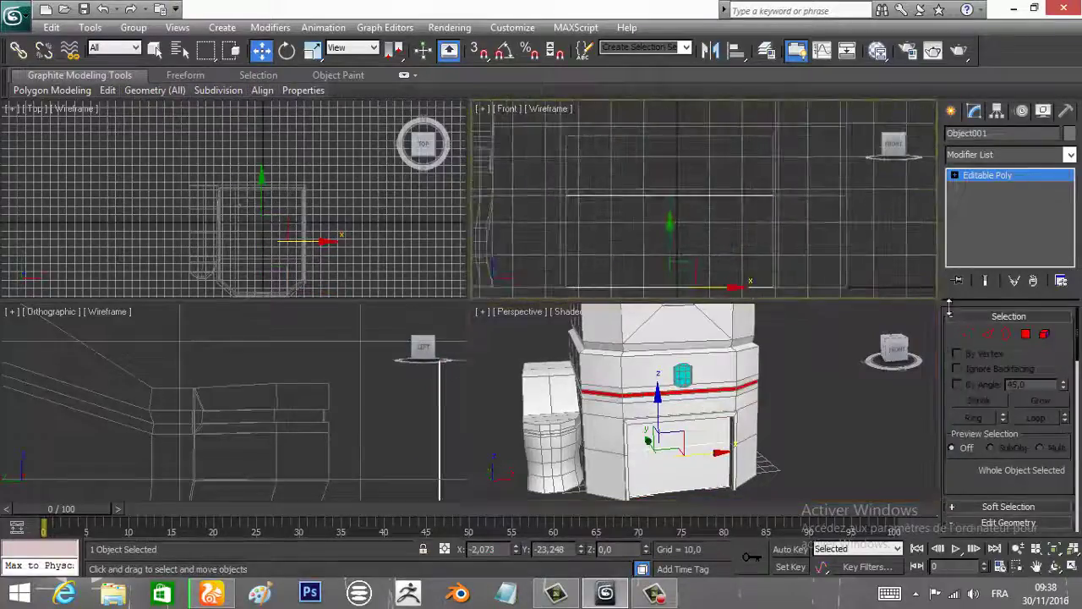
pyautogui.press('4')
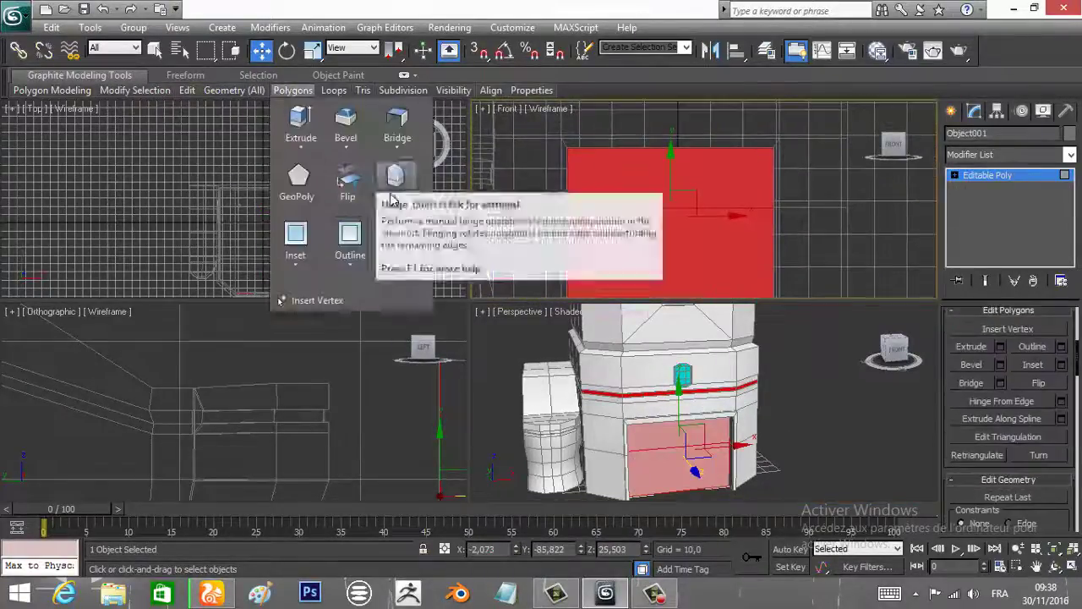
# Quick Slice the door with horizontal and vertical cuts to form panels
pyautogui.click(278, 127)
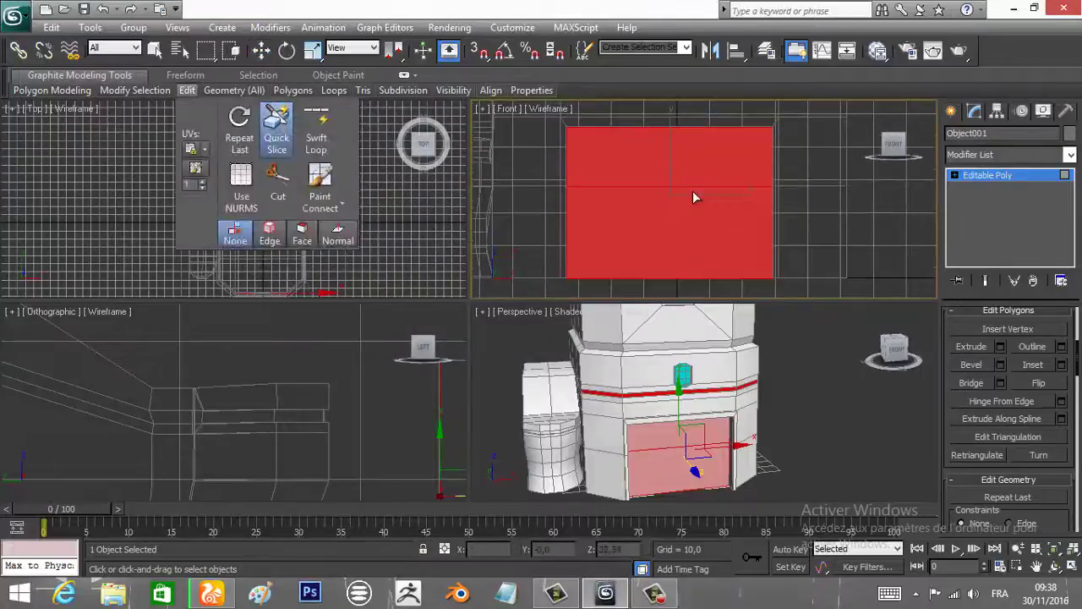
pyautogui.click(632, 252)
pyautogui.click(641, 240)
pyautogui.click(647, 172)
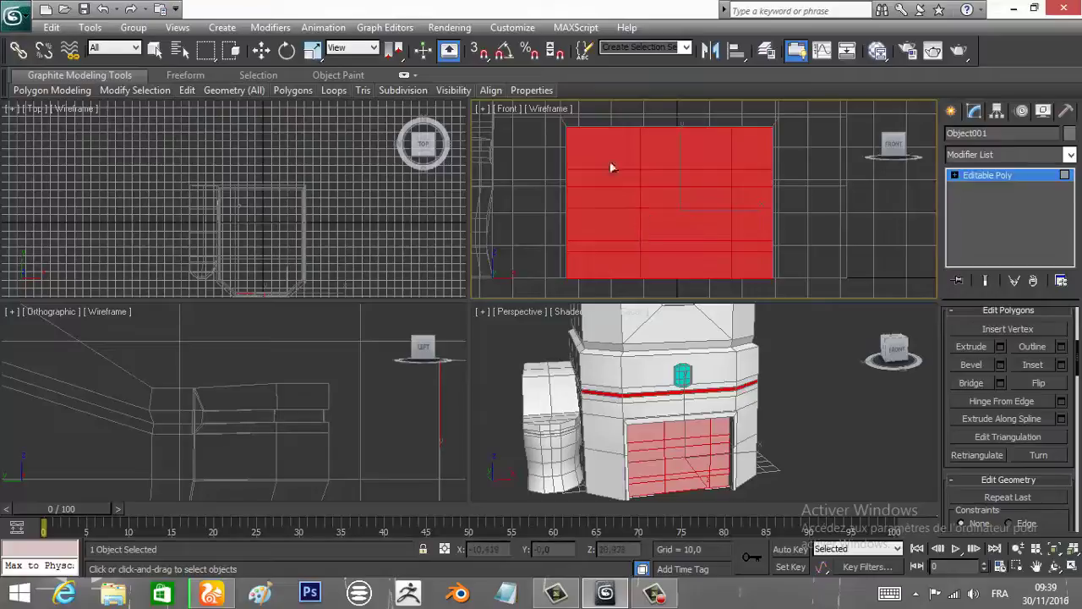
pyautogui.press('2')
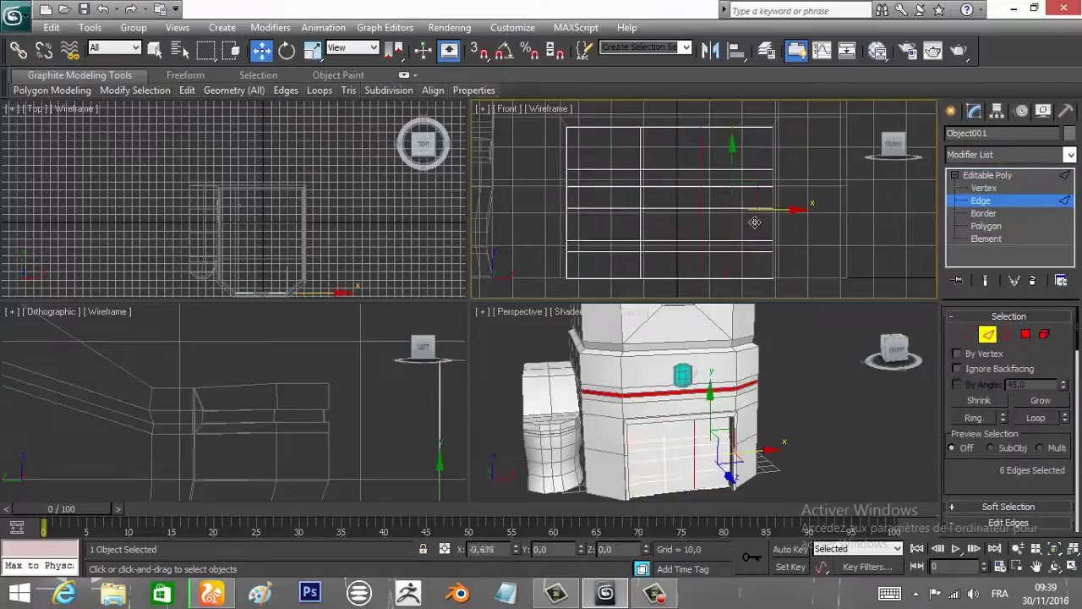
pyautogui.click(244, 149)
pyautogui.click(616, 145)
pyautogui.click(611, 245)
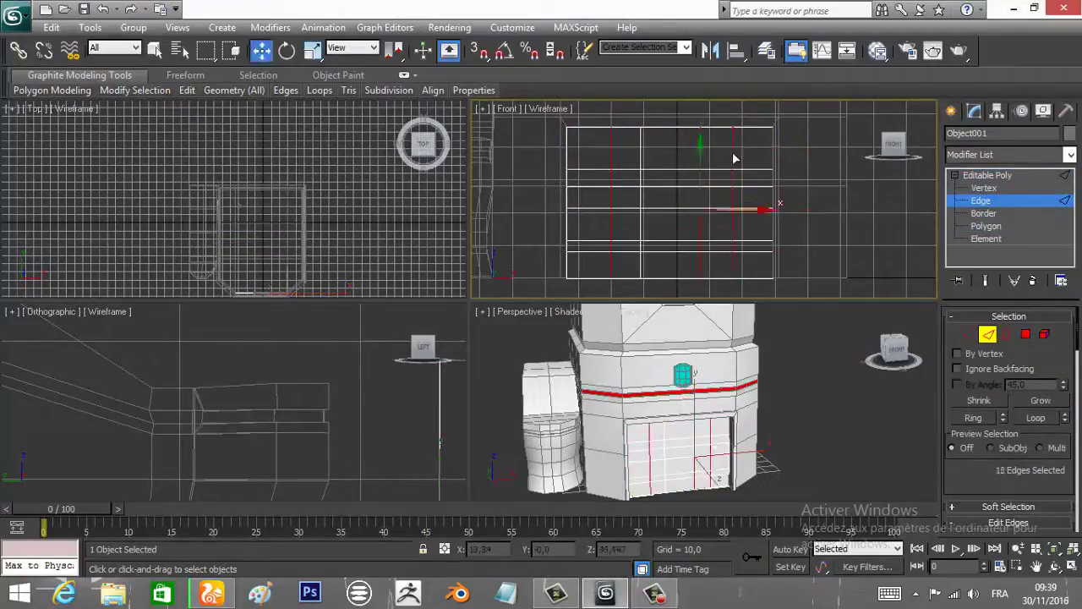
pyautogui.press('1')
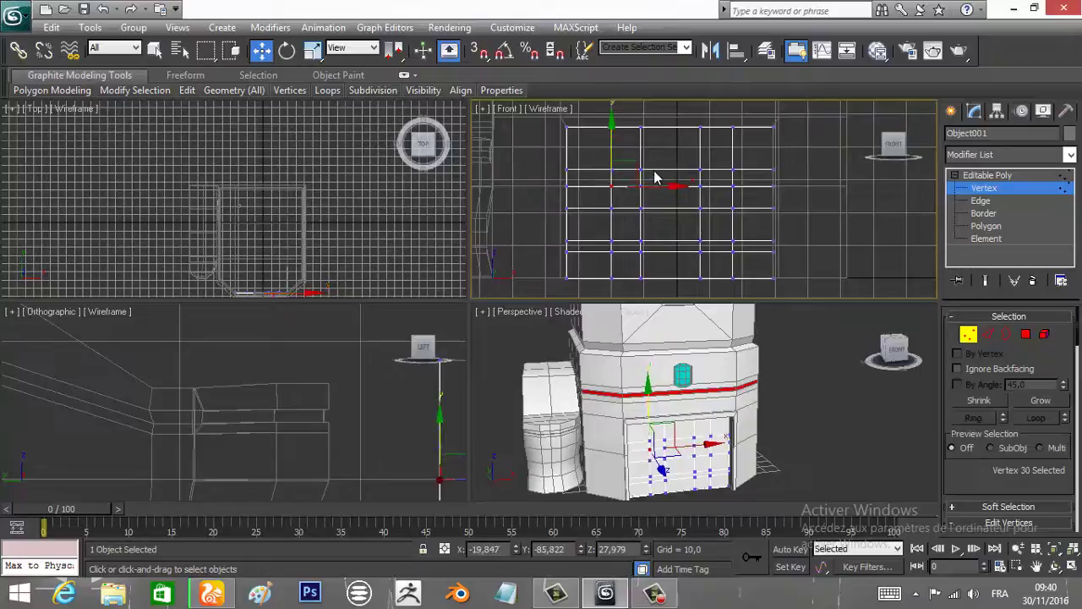
# Extrude the groove polygons by -1,089 and turn off Edged Faces in the perspective view
pyautogui.press('4')
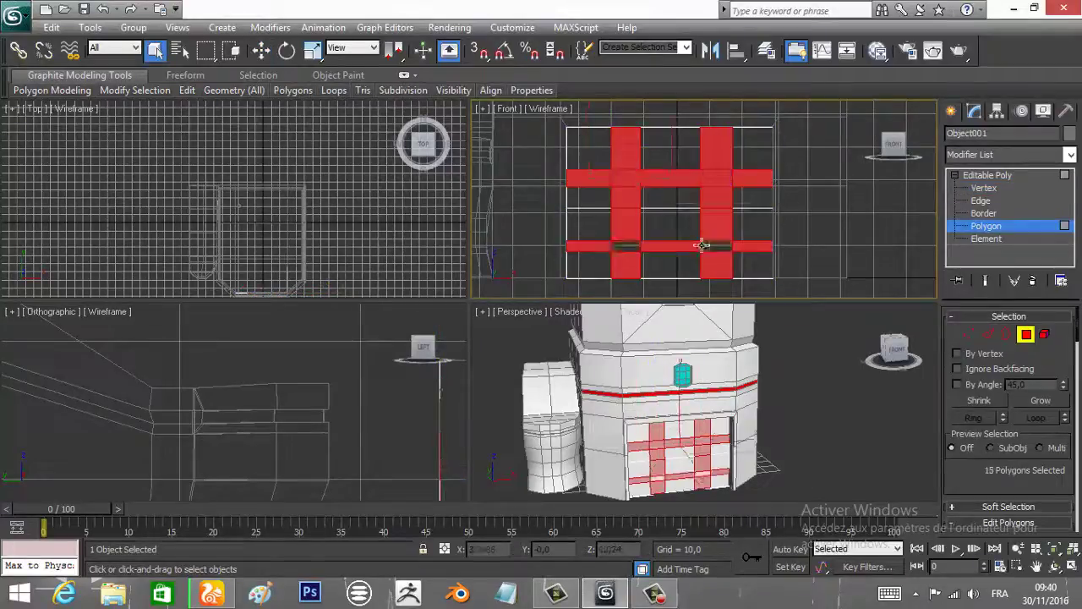
pyautogui.keyDown('ctrl'); pyautogui.click(702, 245); pyautogui.keyUp('ctrl')
pyautogui.click(1000, 402)
pyautogui.moveTo(712, 422); pyautogui.dragTo(713, 433)
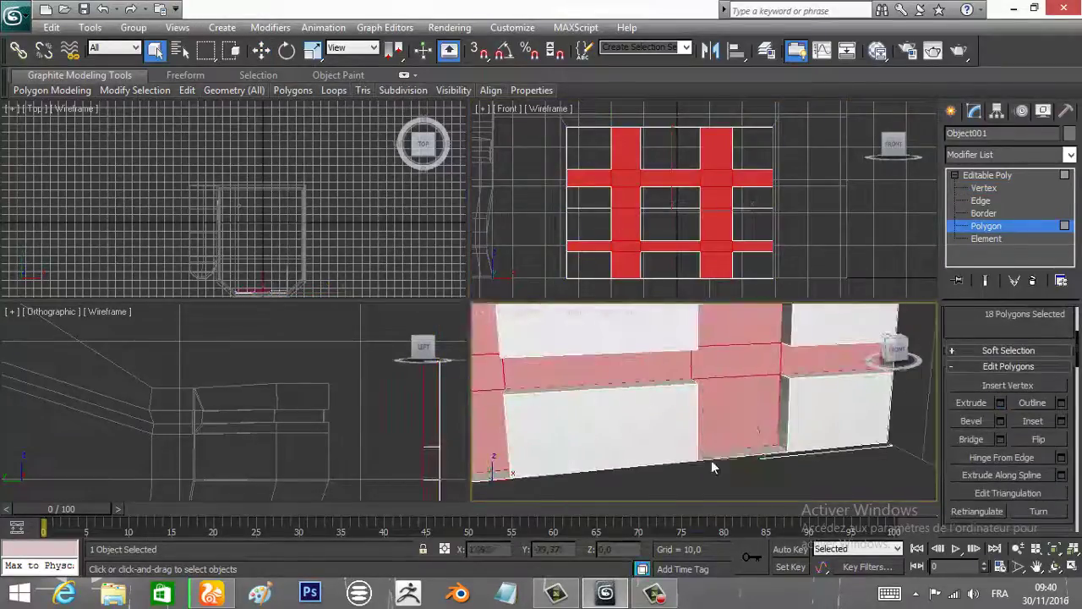
pyautogui.click(711, 460)
pyautogui.click(541, 311)
pyautogui.click(642, 388)
pyautogui.hotkey('alt', 'w')
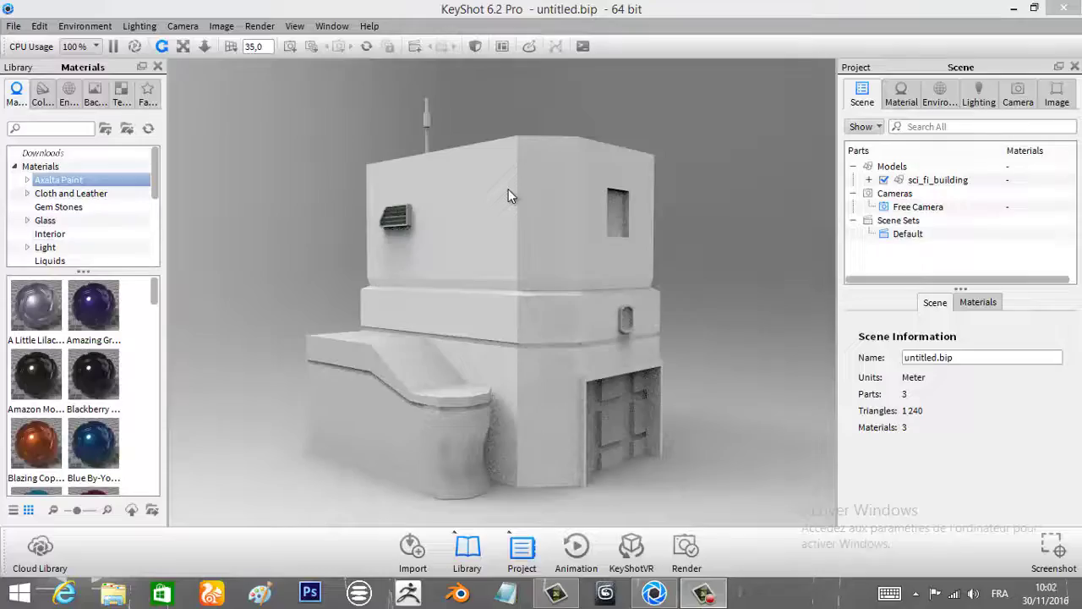
# Apply Glass Basic to the window and Chrome Circular to the door
pyautogui.click(45, 220)
pyautogui.moveTo(36, 304); pyautogui.dragTo(508, 196)
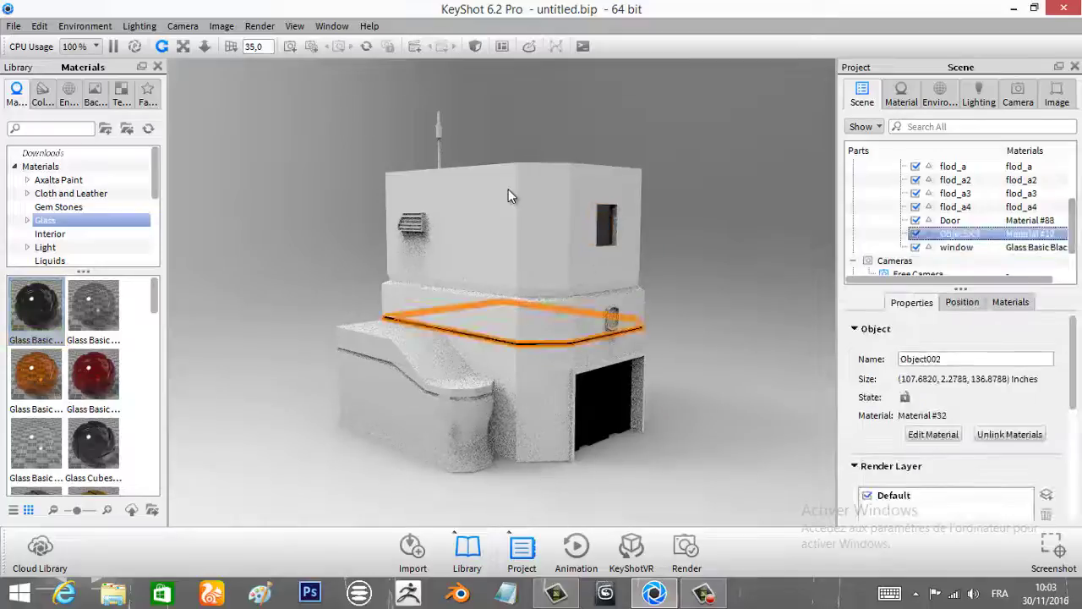
pyautogui.scroll(-10, 83, 385)
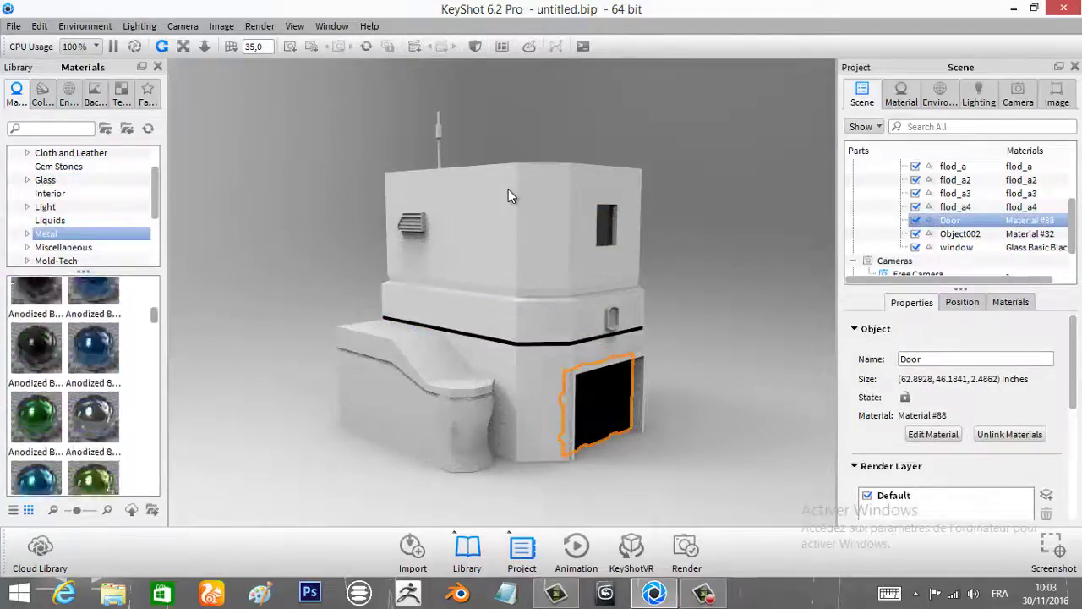
pyautogui.moveTo(93, 368); pyautogui.dragTo(508, 196)
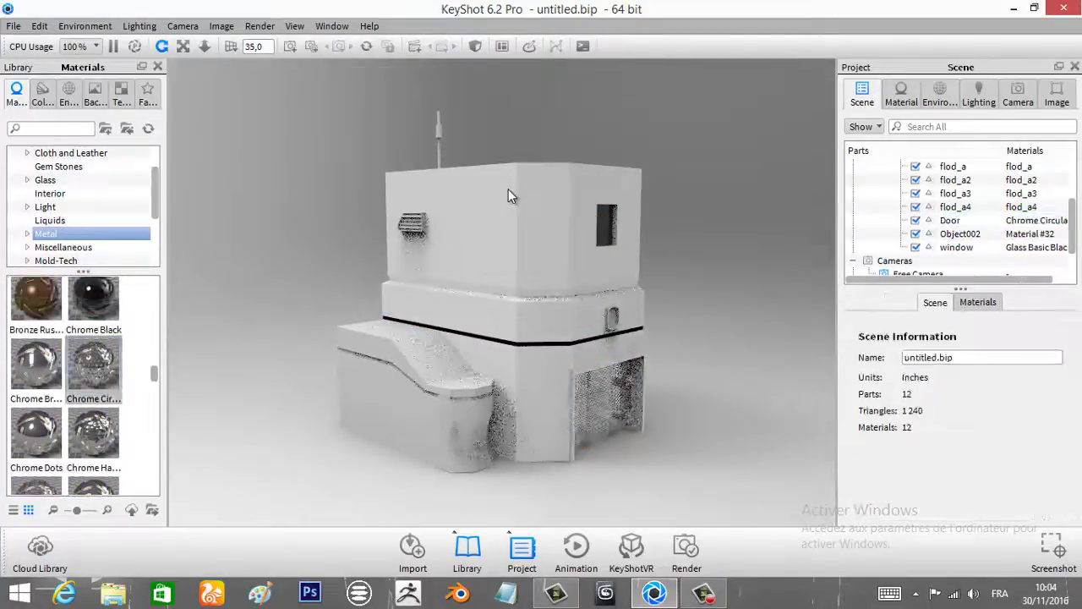
# Give the flod parts the Chrome Brushed material
pyautogui.click(955, 206)
pyautogui.scroll(2, 83, 385)
pyautogui.moveTo(36, 406); pyautogui.dragTo(955, 206)
# Try Steel Diamond and Steel Roughened on the Stair, settling on a tarnished metal finish
pyautogui.scroll(3, 955, 211)
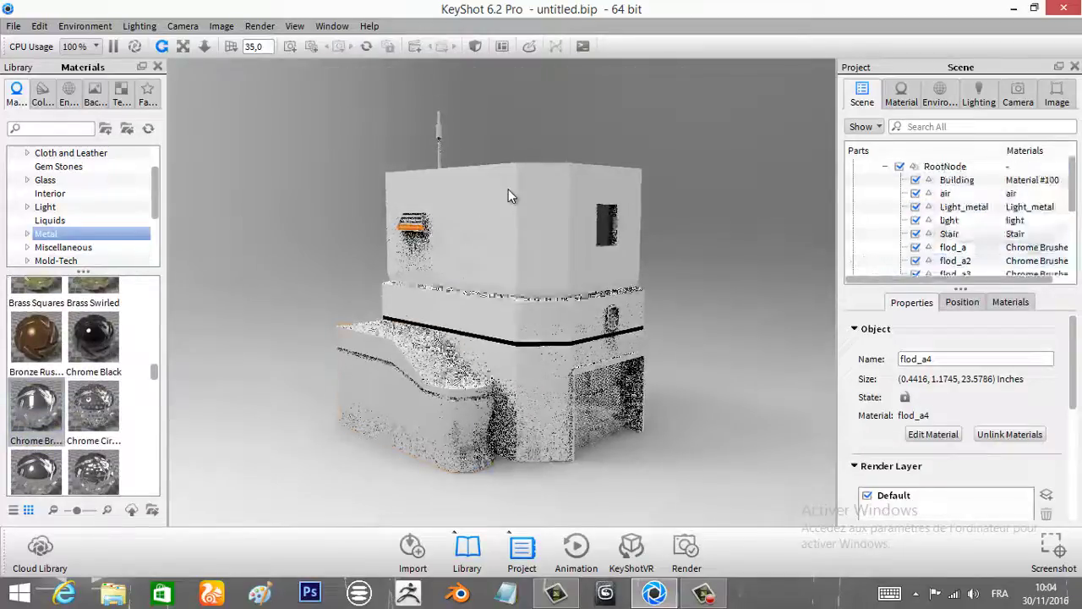
pyautogui.click(948, 234)
pyautogui.scroll(-6, 83, 385)
pyautogui.scroll(-4, 83, 385)
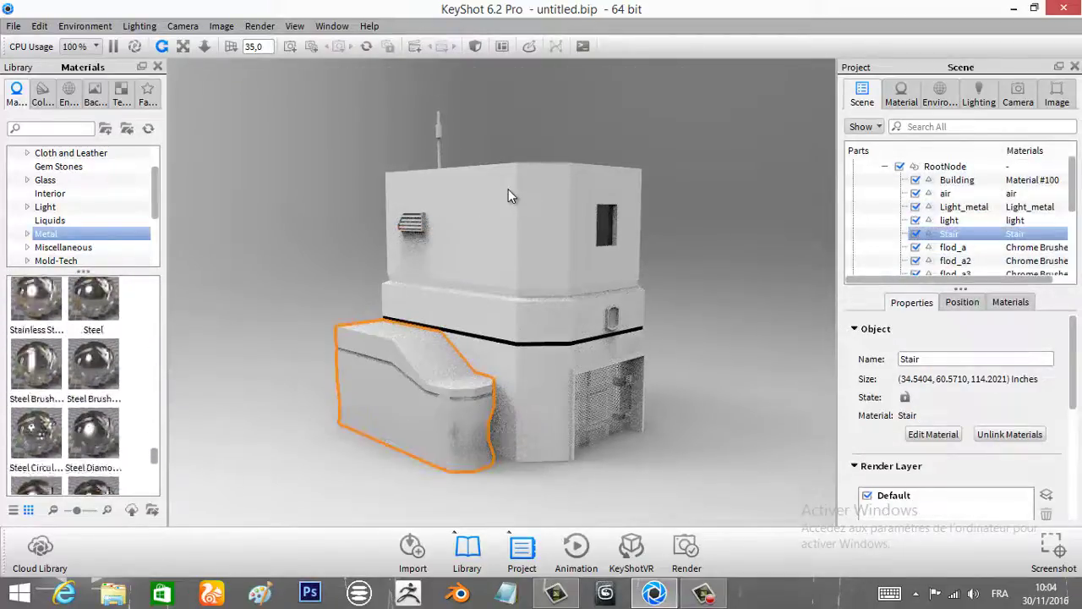
pyautogui.moveTo(93, 306); pyautogui.dragTo(514, 195)
pyautogui.scroll(-3, 83, 385)
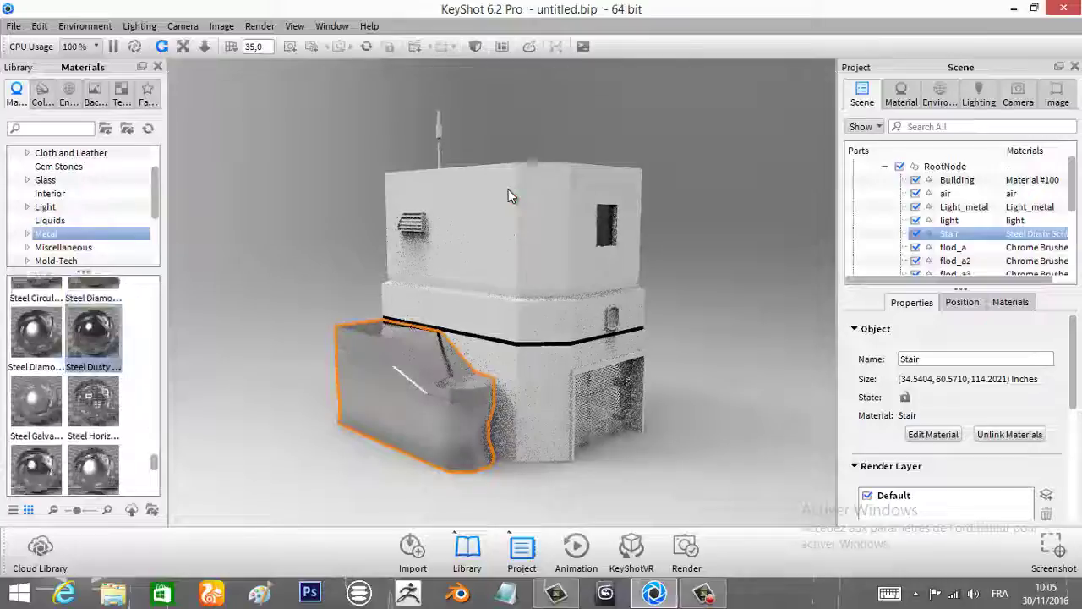
pyautogui.moveTo(36, 397); pyautogui.dragTo(415, 397)
pyautogui.moveTo(36, 354); pyautogui.dragTo(414, 398)
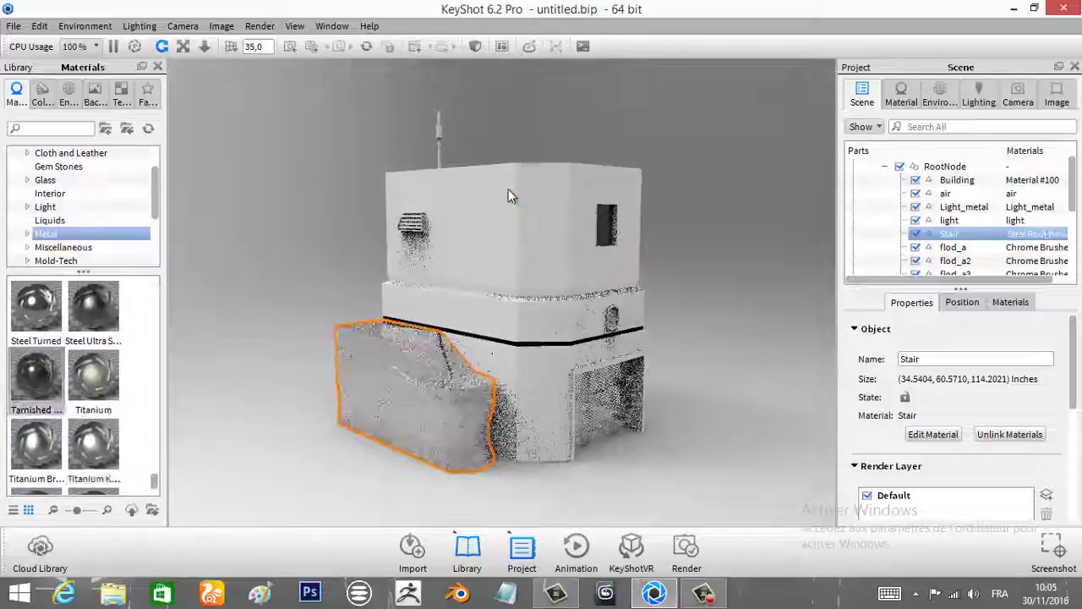
pyautogui.scroll(-2, 83, 385)
pyautogui.click(45, 206)
# Apply the Trapz LED to the light and Chrome Black to the rooftop antenna
pyautogui.moveTo(93, 314); pyautogui.dragTo(608, 317)
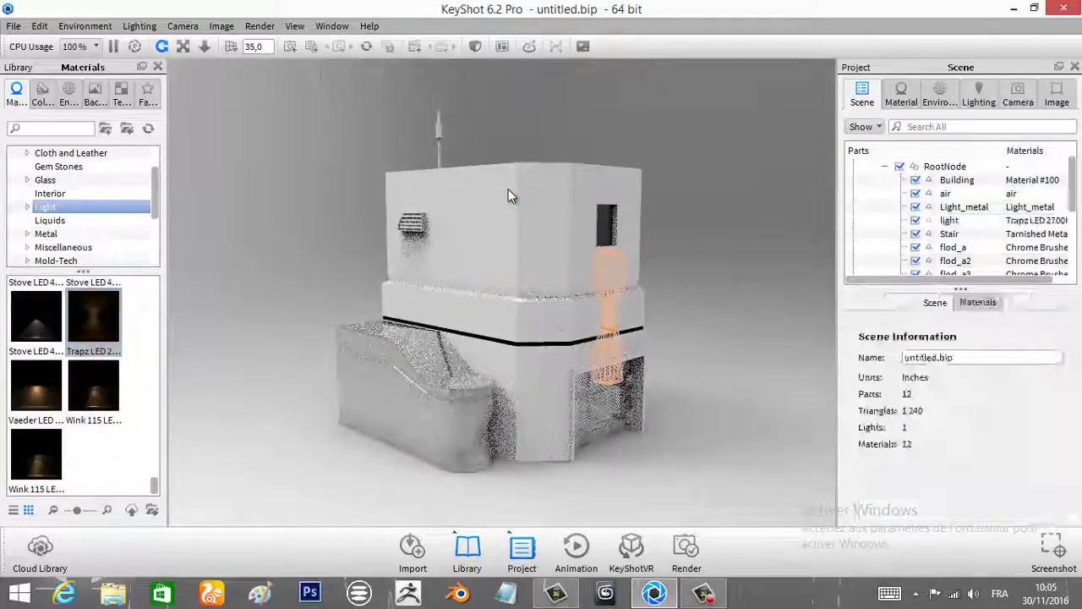
pyautogui.click(1010, 302)
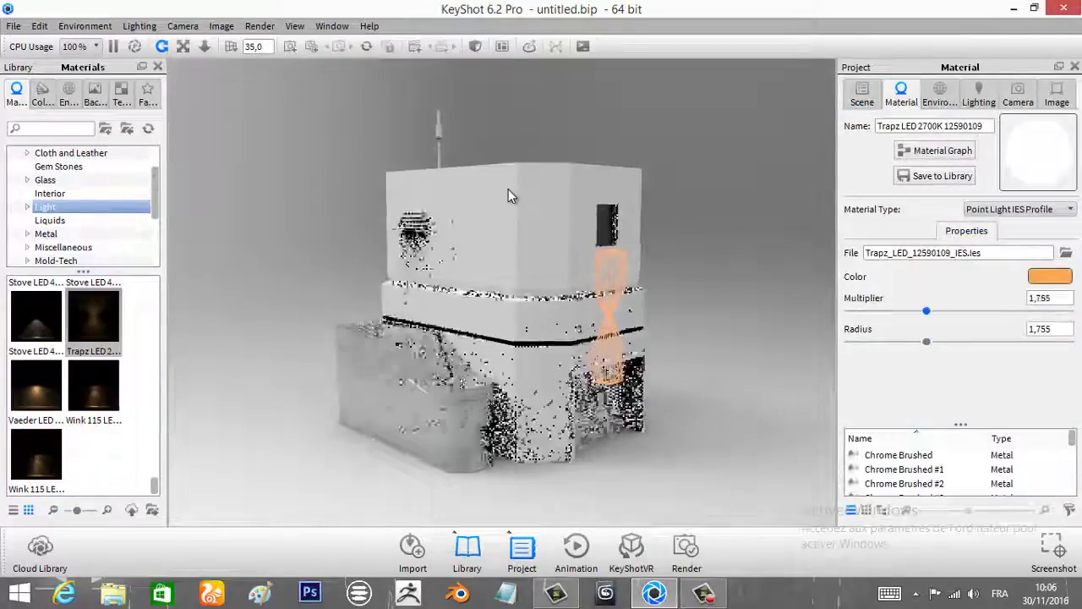
pyautogui.press('Down')
pyautogui.press('Down')
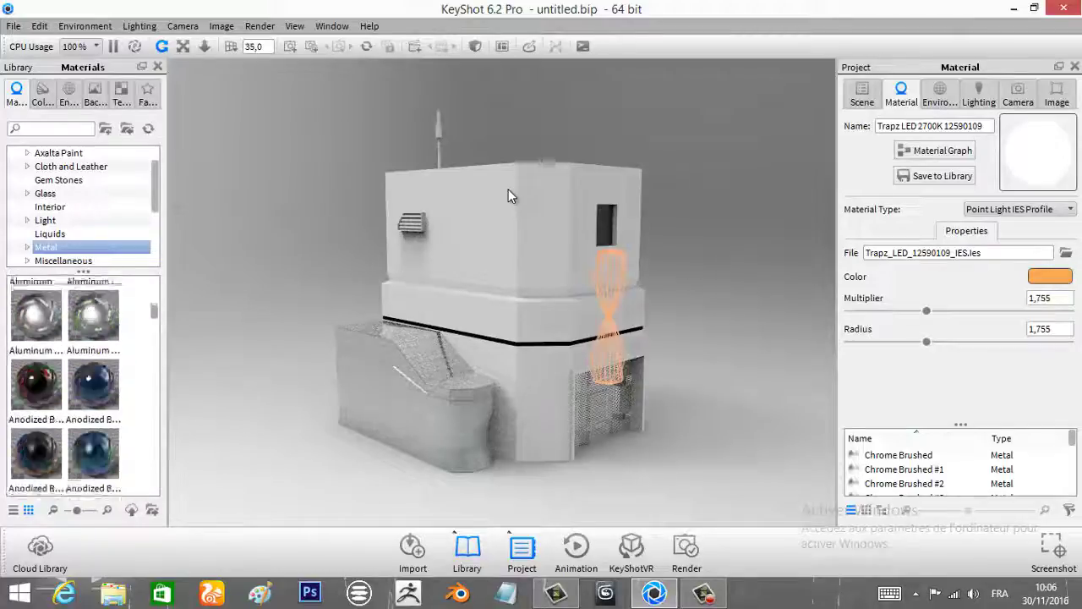
pyautogui.moveTo(93, 381); pyautogui.dragTo(508, 194)
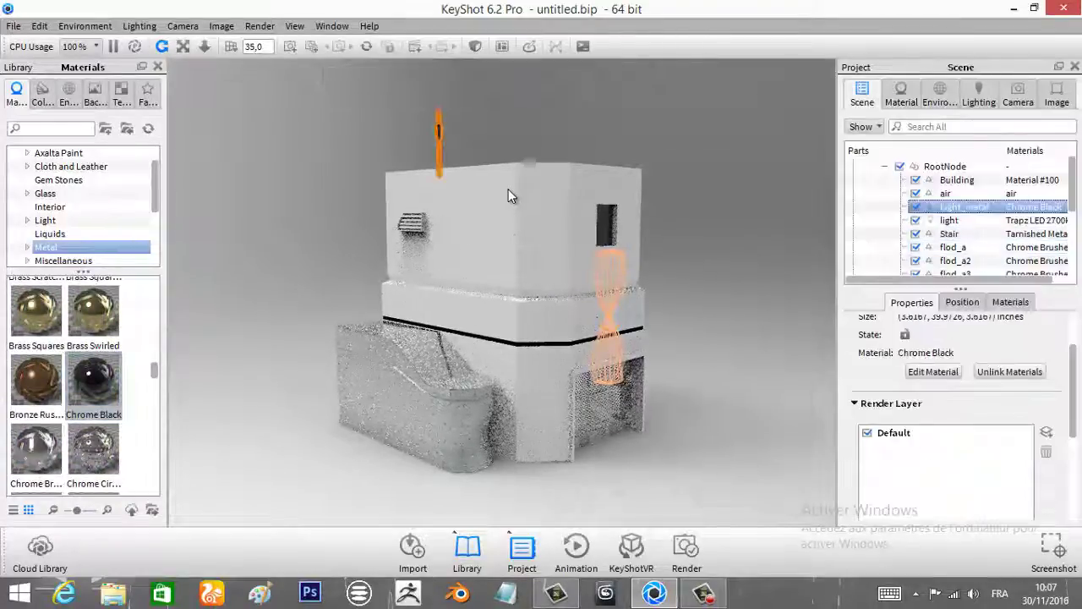